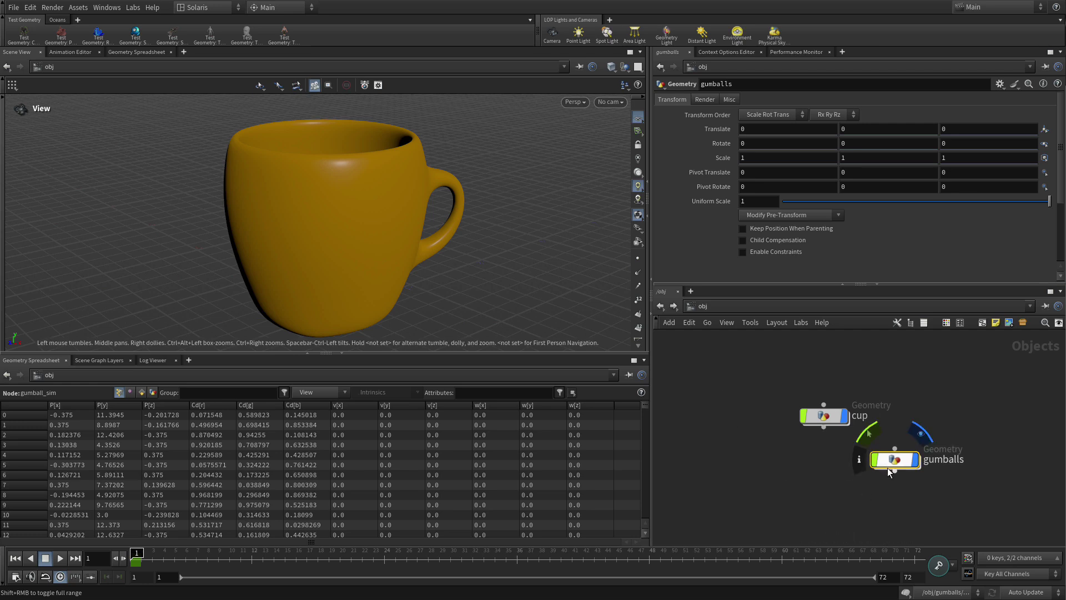
# - Inside gumballs, template and select sphere1, then zoom the maximized Front view onto it
pyautogui.doubleClick(893, 459)
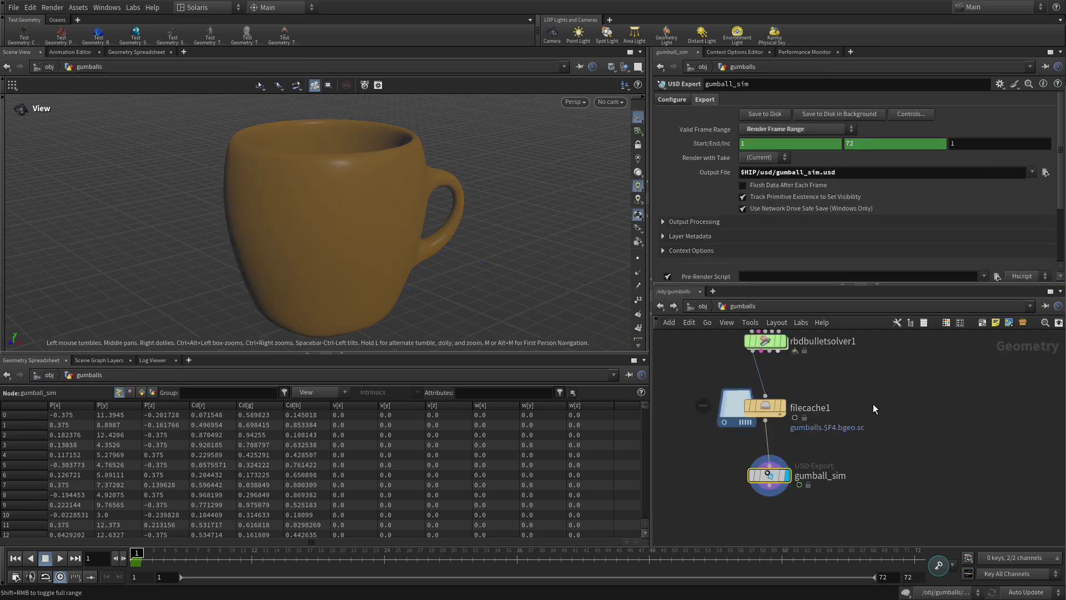
pyautogui.scroll(3, 888, 404)
pyautogui.scroll(3, 889, 406)
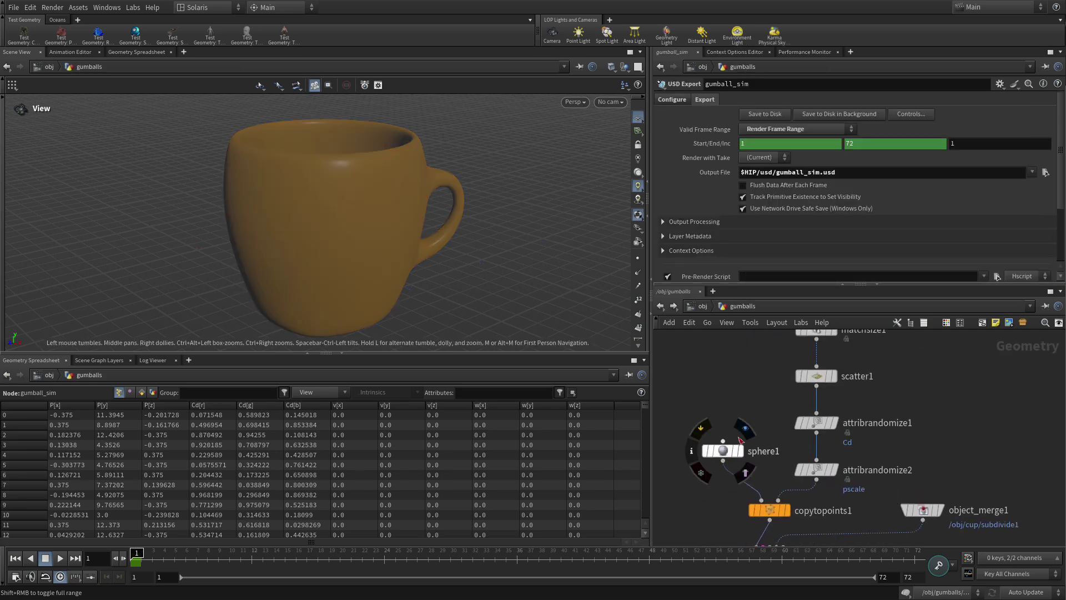
pyautogui.click(743, 434)
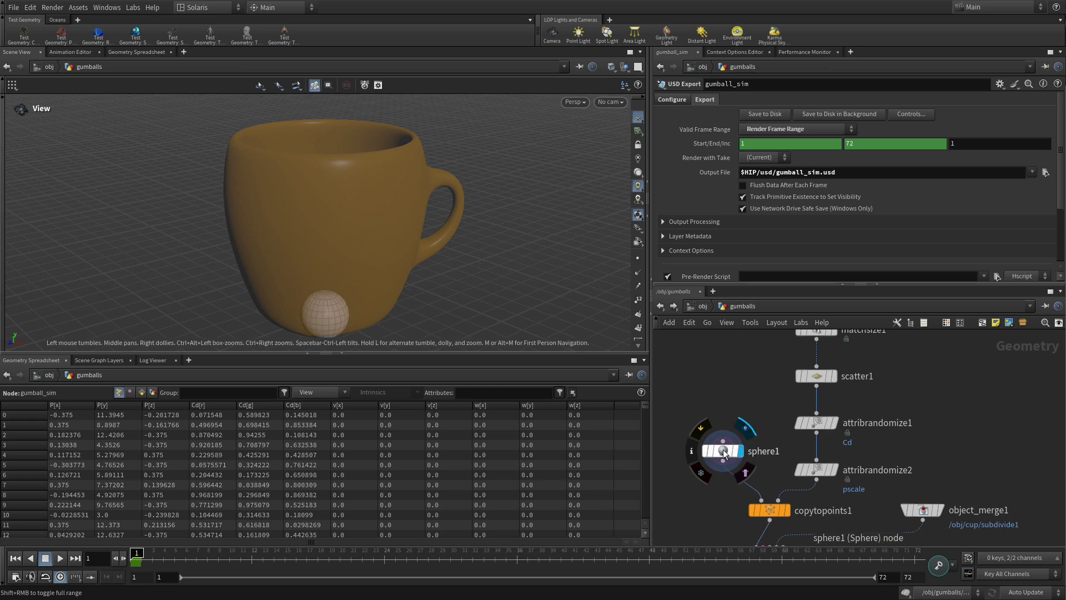
pyautogui.click(724, 453)
pyautogui.hotkey('space', 'b')
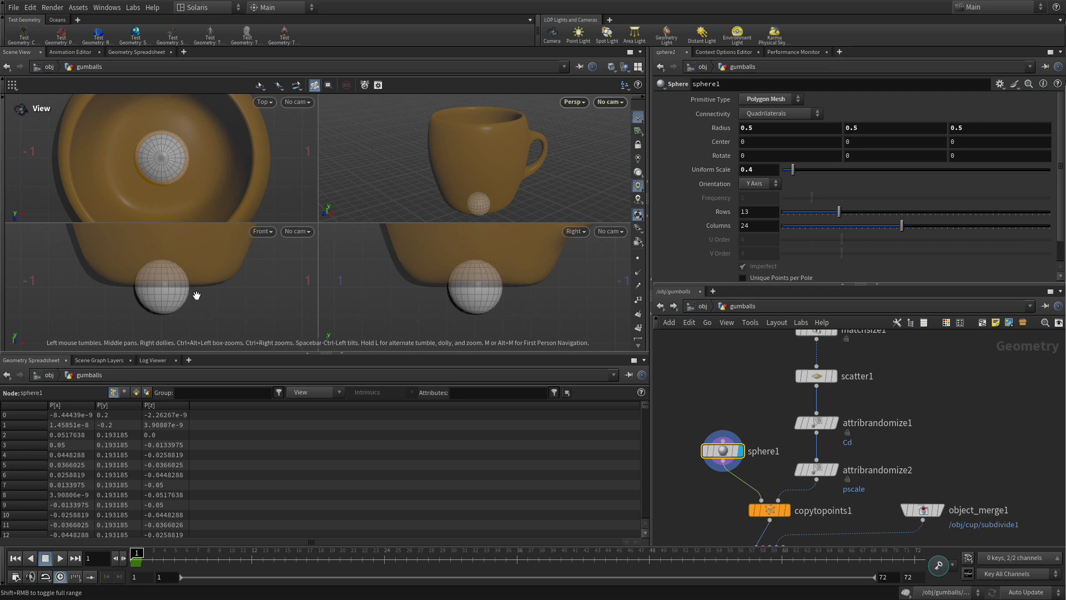
pyautogui.hotkey('space', 'b')
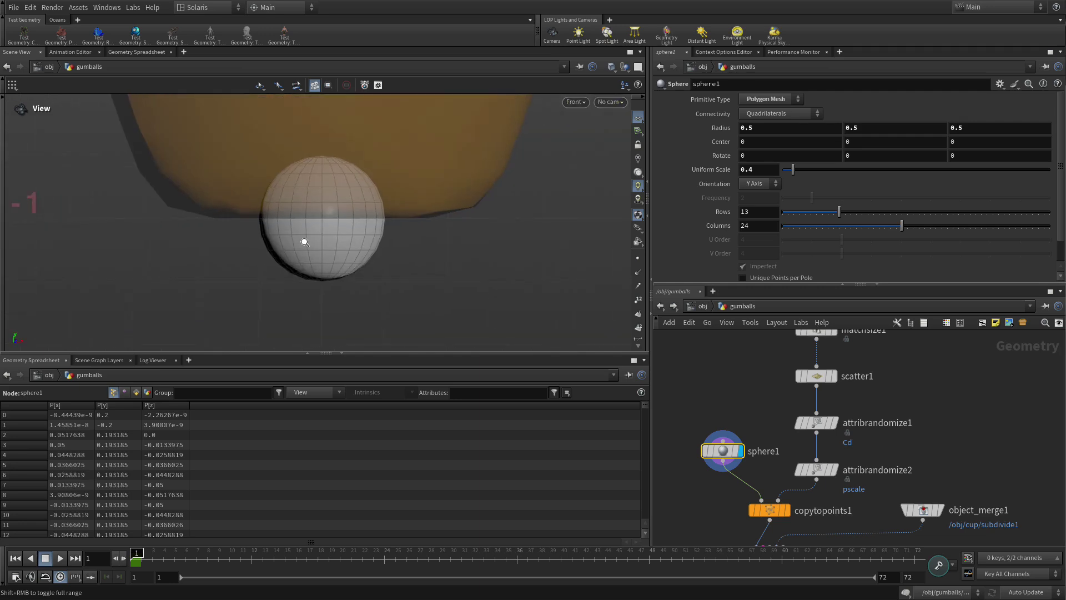
pyautogui.scroll(2, 304, 242)
pyautogui.moveTo(304, 242); pyautogui.dragTo(322, 268, button='middle')
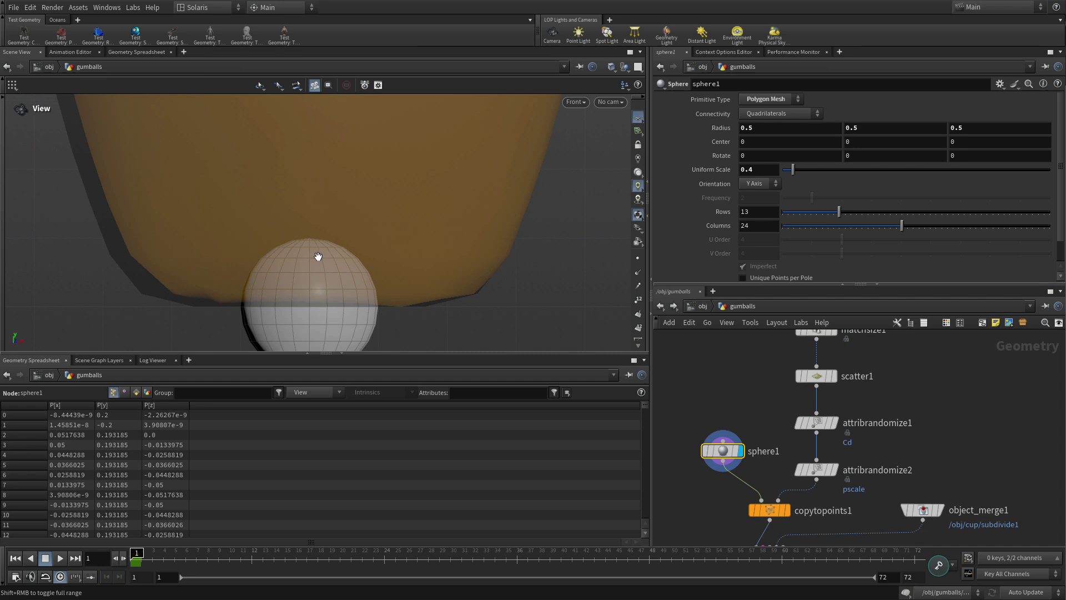
# - Select the sphere's top pole point and pull it upward, creating an edit node
pyautogui.click(5, 156)
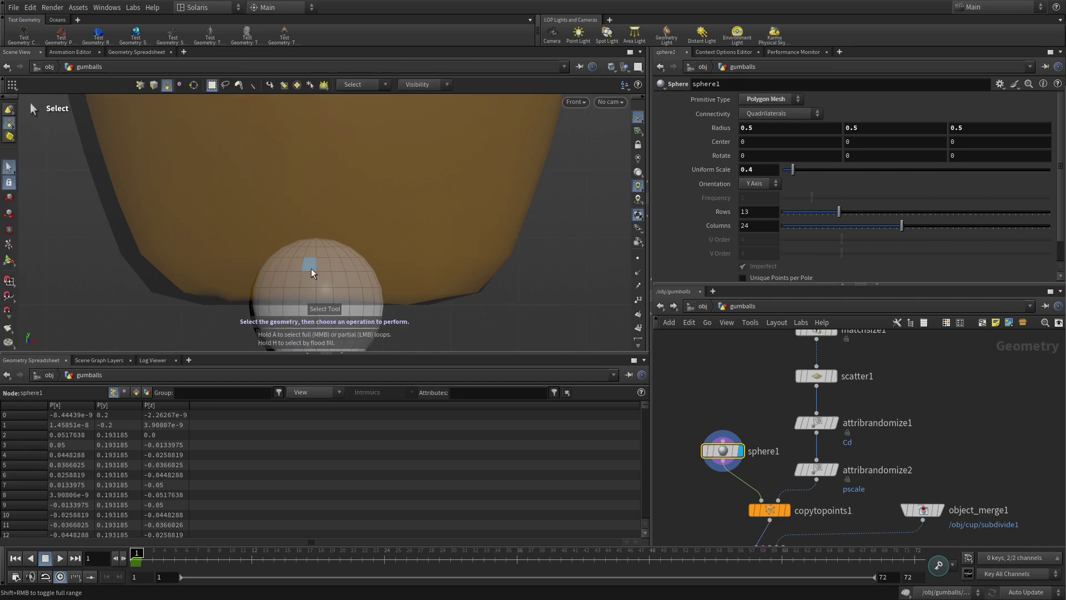
pyautogui.press('2')
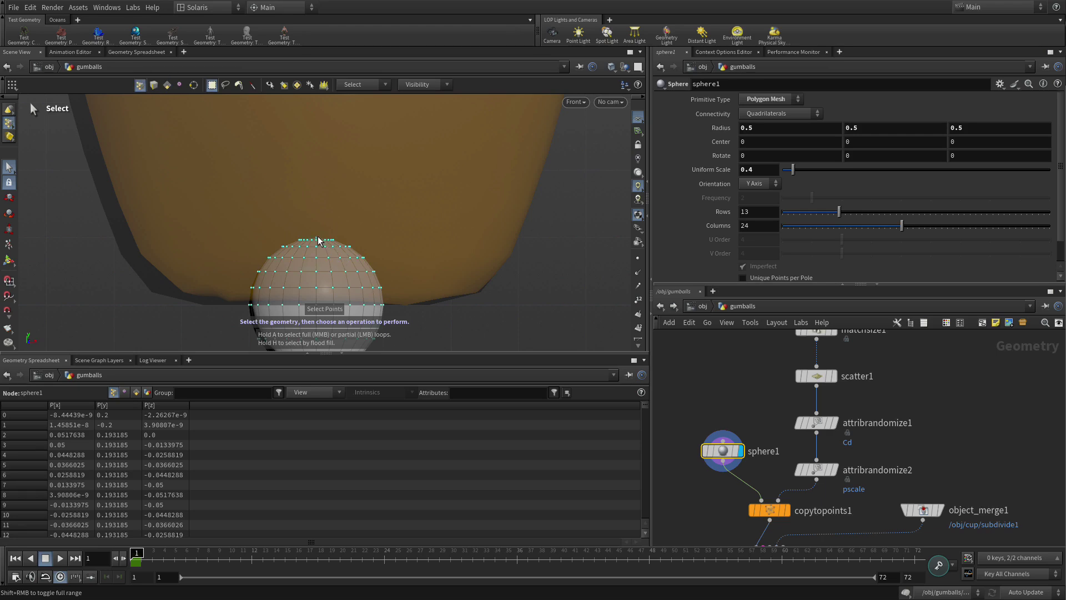
pyautogui.click(317, 240)
pyautogui.press('t')
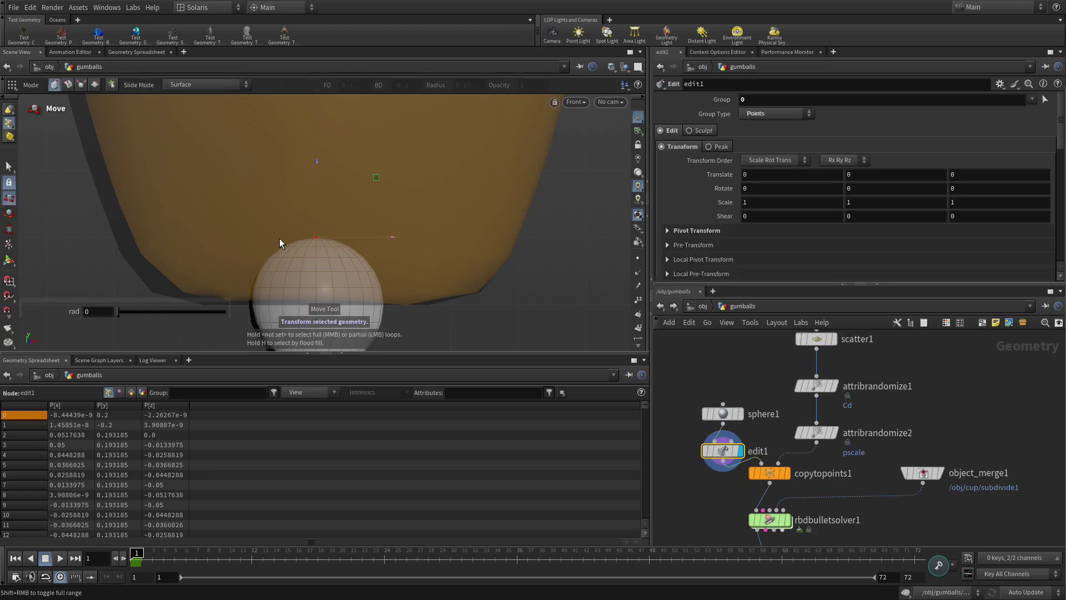
pyautogui.moveTo(316, 210); pyautogui.dragTo(326, 147)
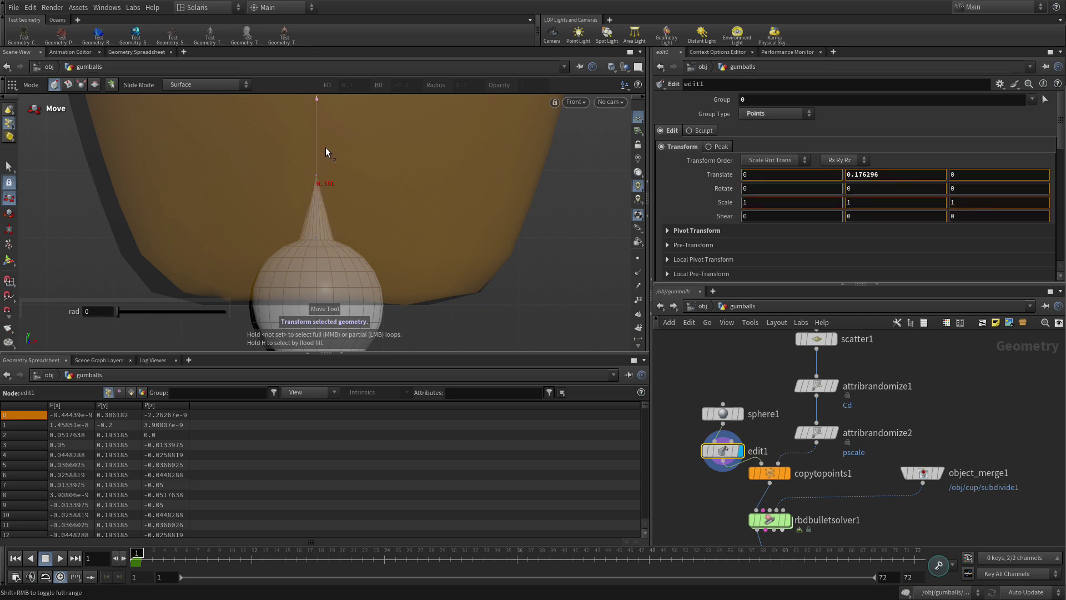
pyautogui.scroll(-2, 765, 197)
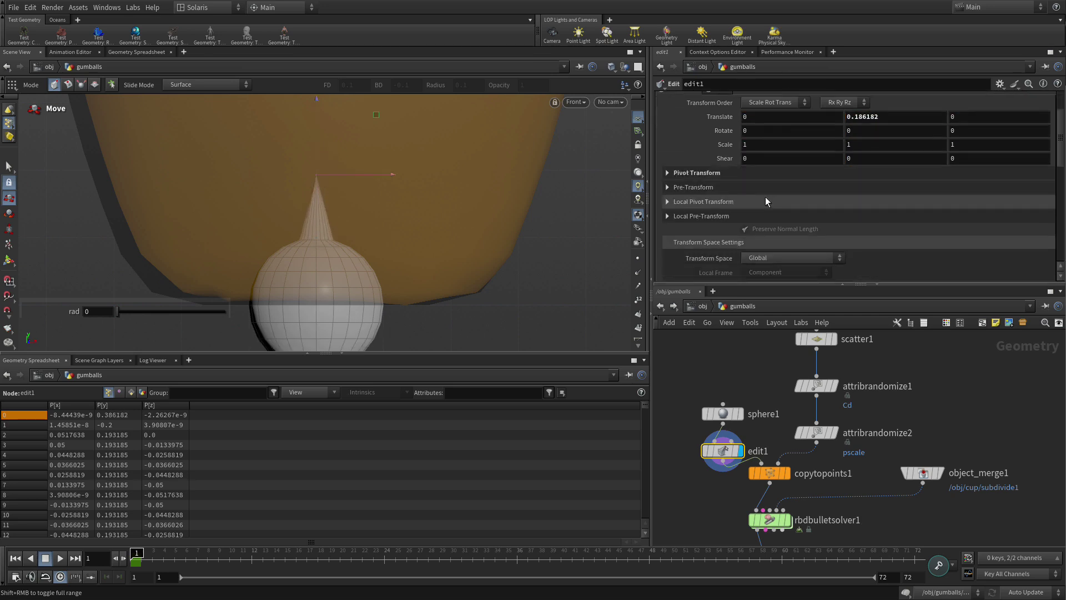
pyautogui.scroll(-2, 764, 198)
pyautogui.scroll(-1, 764, 197)
pyautogui.scroll(-2, 764, 197)
pyautogui.scroll(-1, 764, 196)
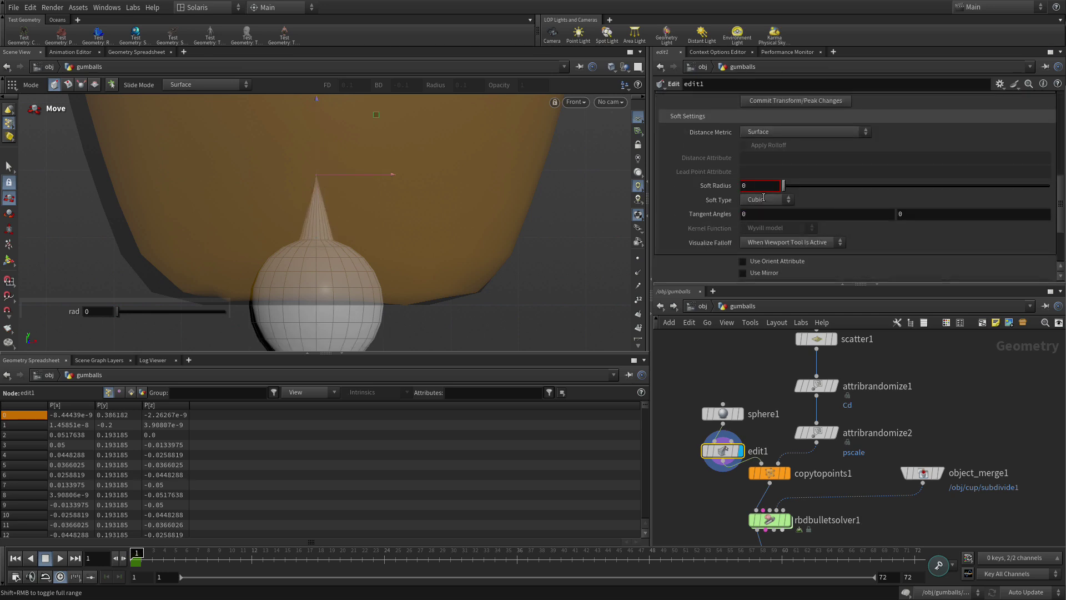
# - Widen the soft radius to 0.435 and lower the egg's top slightly
pyautogui.moveTo(784, 185); pyautogui.dragTo(900, 172)
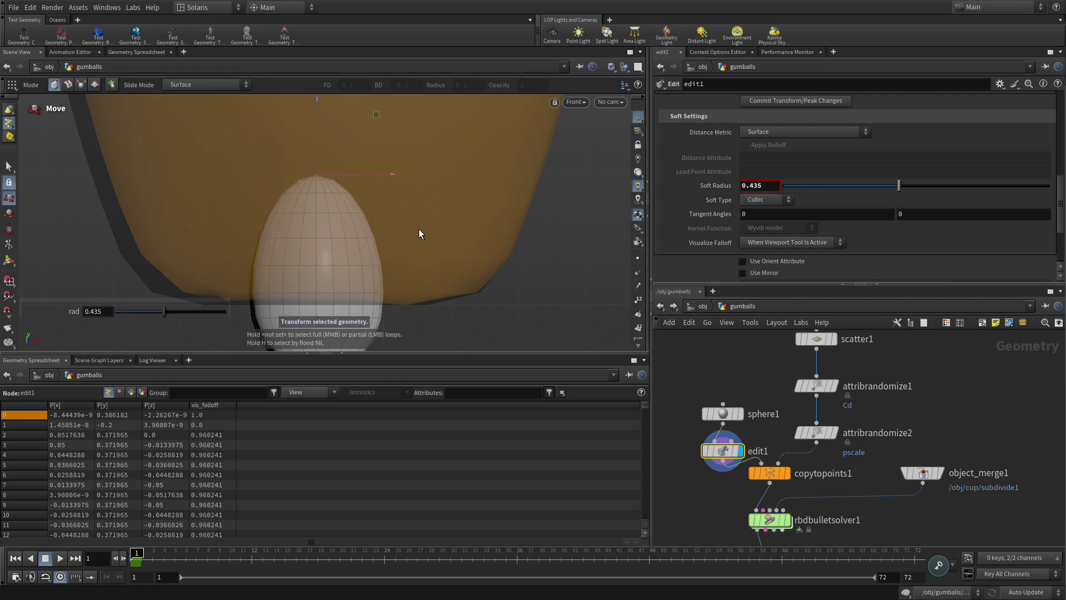
pyautogui.rightClick(447, 230)
pyautogui.press('Escape')
pyautogui.press('Escape')
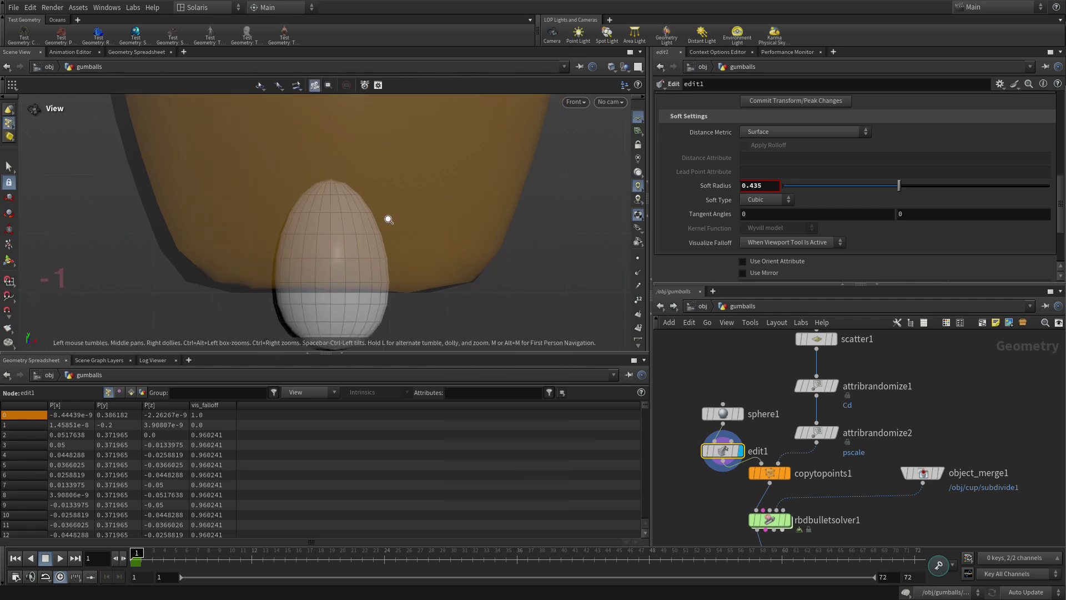
pyautogui.moveTo(381, 219)
pyautogui.mouseDown(button='middle')
pyautogui.moveTo(435, 264)
pyautogui.moveTo(413, 250)
pyautogui.mouseUp(button='middle')
pyautogui.press('t')
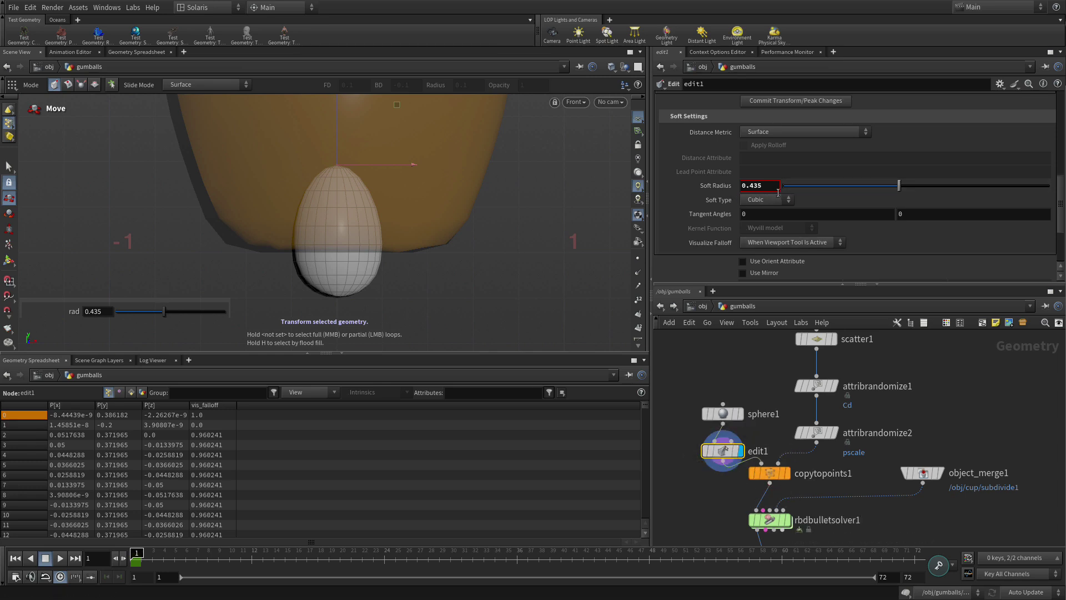
pyautogui.moveTo(337, 148); pyautogui.dragTo(335, 157)
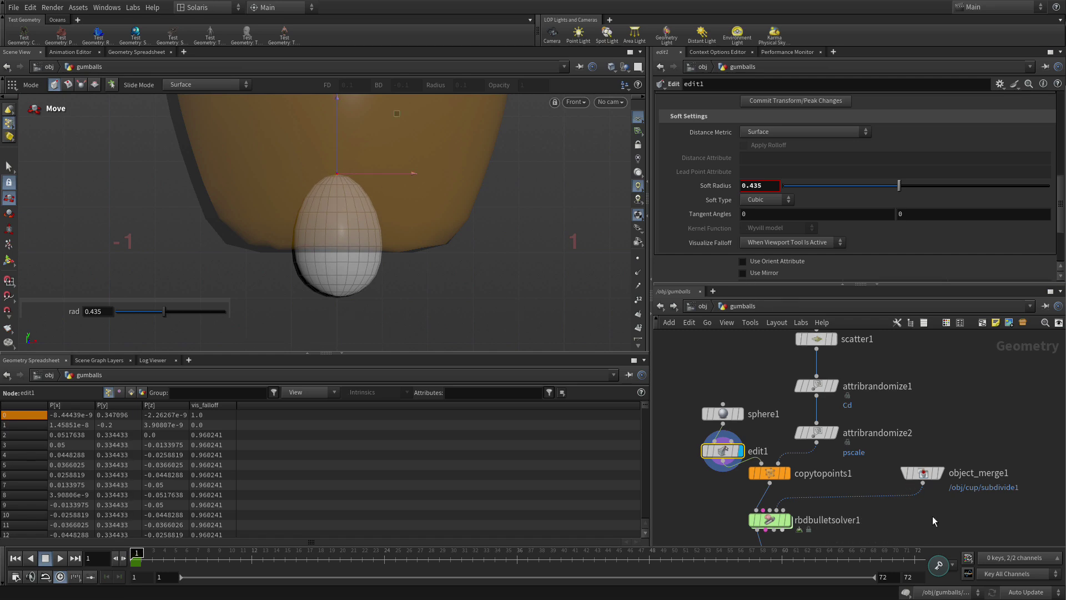
pyautogui.moveTo(932, 515); pyautogui.dragTo(705, 453, button='middle')
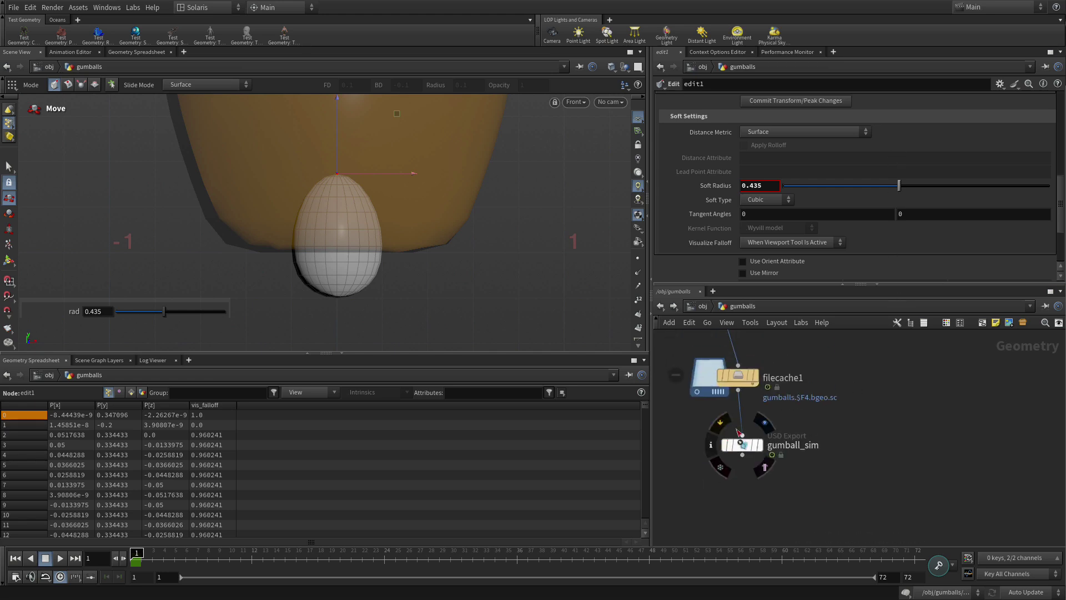
# - Display rbdbulletsolver1's result and play the simulation in the Persp view
pyautogui.moveTo(759, 432)
pyautogui.mouseDown(button='middle')
pyautogui.moveTo(814, 484)
pyautogui.moveTo(814, 502)
pyautogui.mouseUp(button='middle')
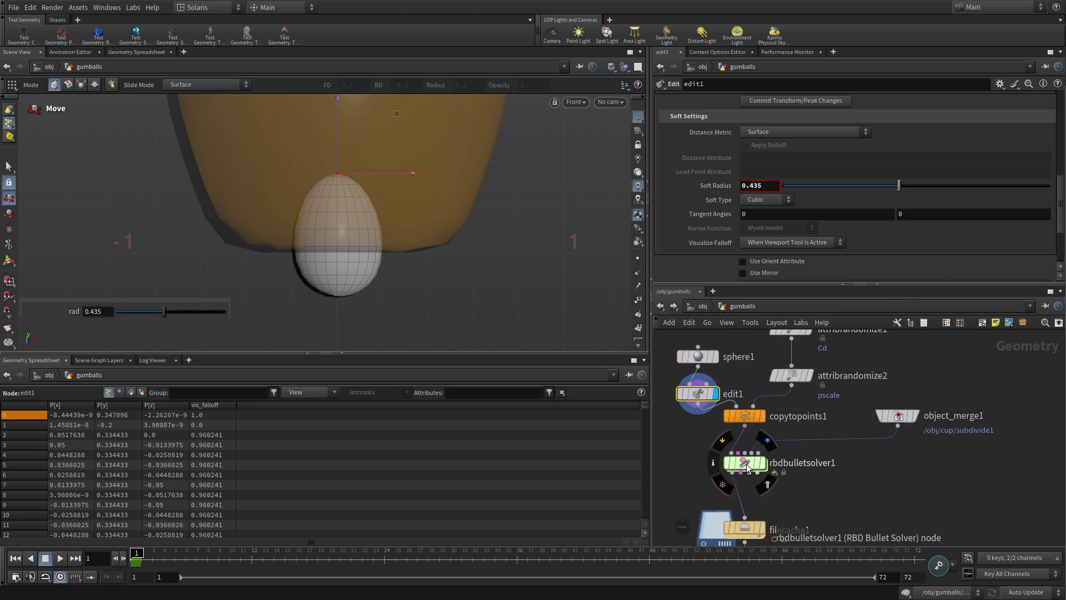
pyautogui.moveTo(744, 463)
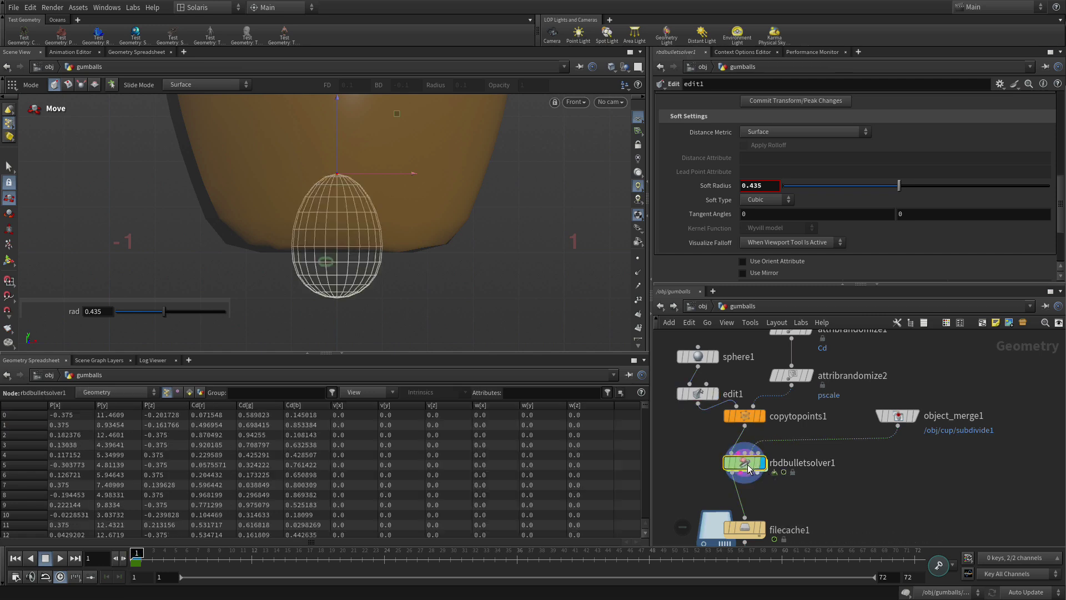
pyautogui.click(760, 462)
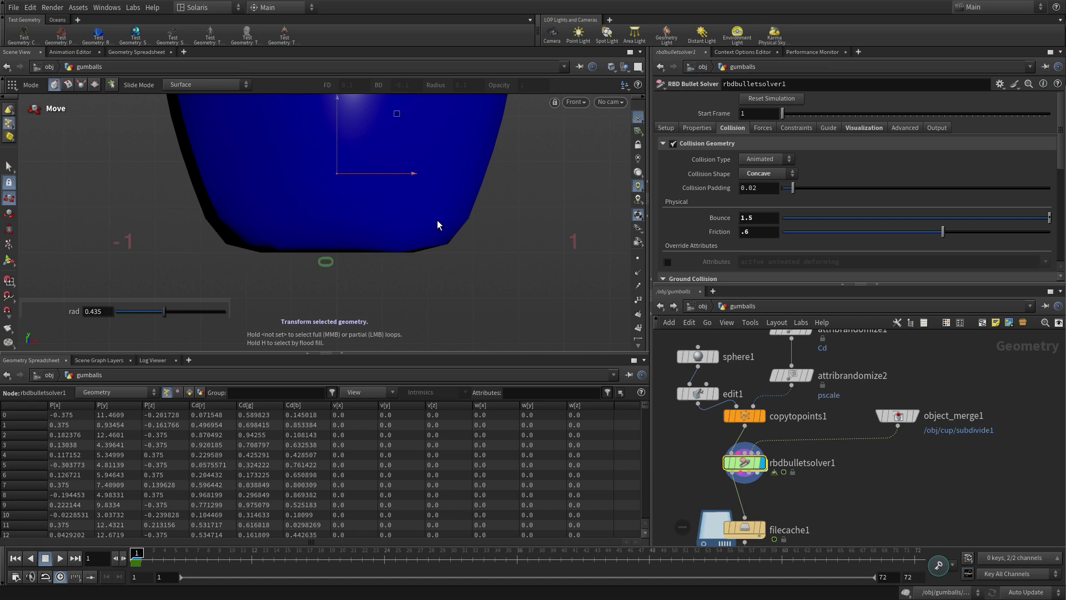
pyautogui.hotkey('space', 'b')
pyautogui.hotkey('space', 'b')
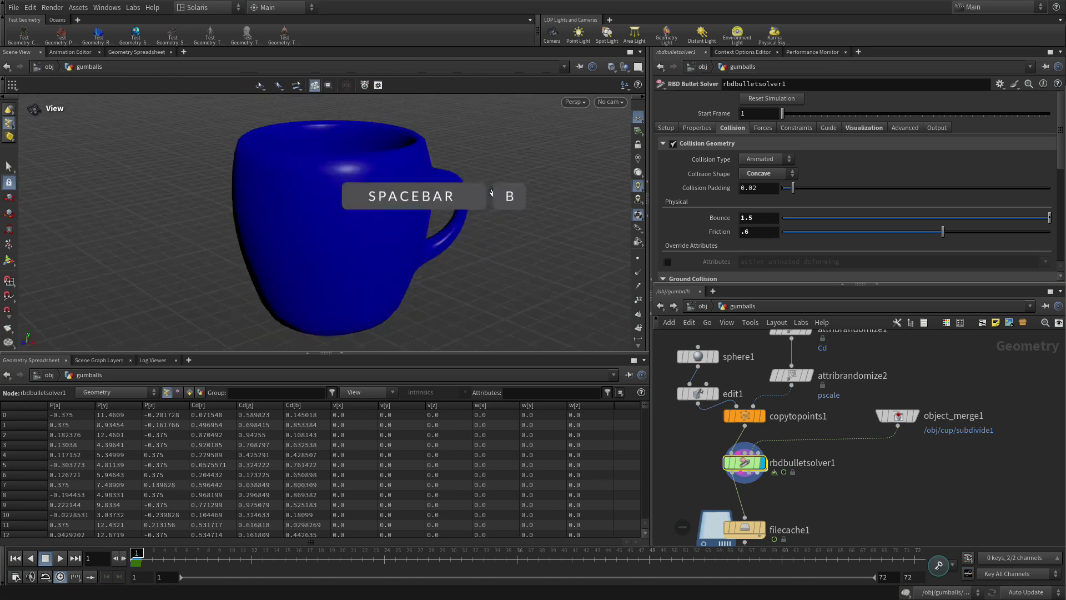
pyautogui.moveTo(424, 209); pyautogui.dragTo(279, 238, button='right')
pyautogui.moveTo(278, 238)
pyautogui.mouseDown()
pyautogui.moveTo(296, 289)
pyautogui.moveTo(298, 157)
pyautogui.moveTo(261, 238)
pyautogui.mouseUp()
pyautogui.press('t')
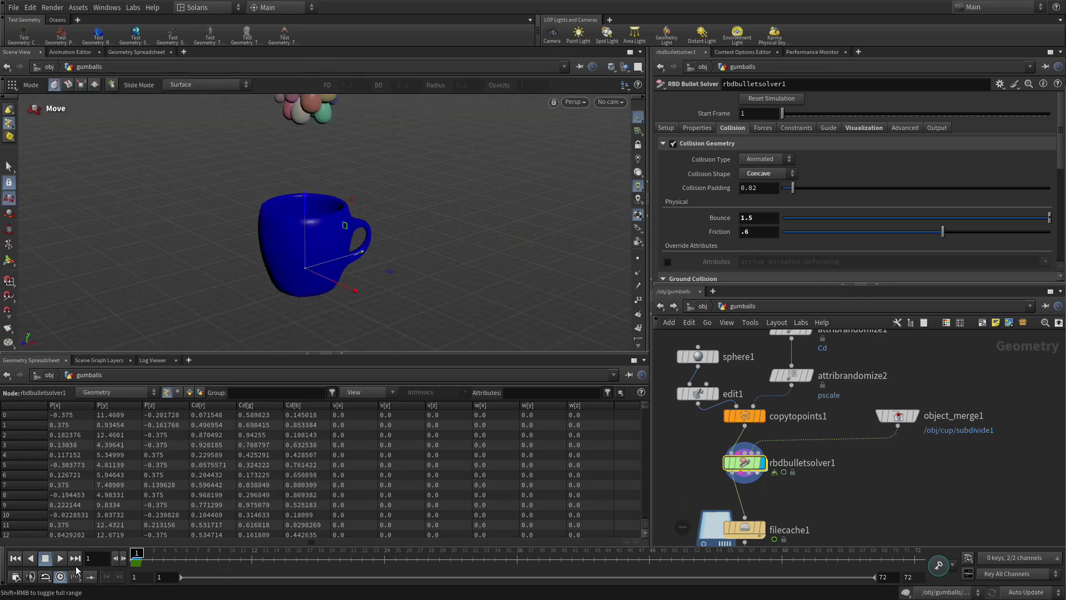
pyautogui.click(57, 558)
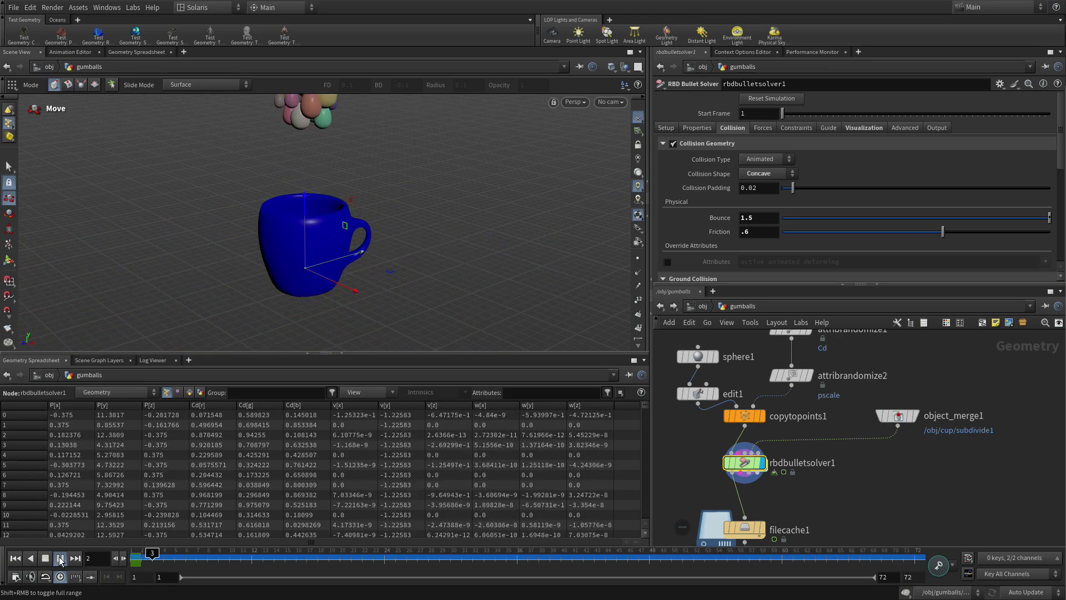
# - Stop playback and turn off filecache1's load from disk to show the live simulation
pyautogui.click(61, 559)
pyautogui.moveTo(820, 496); pyautogui.dragTo(834, 396, button='middle')
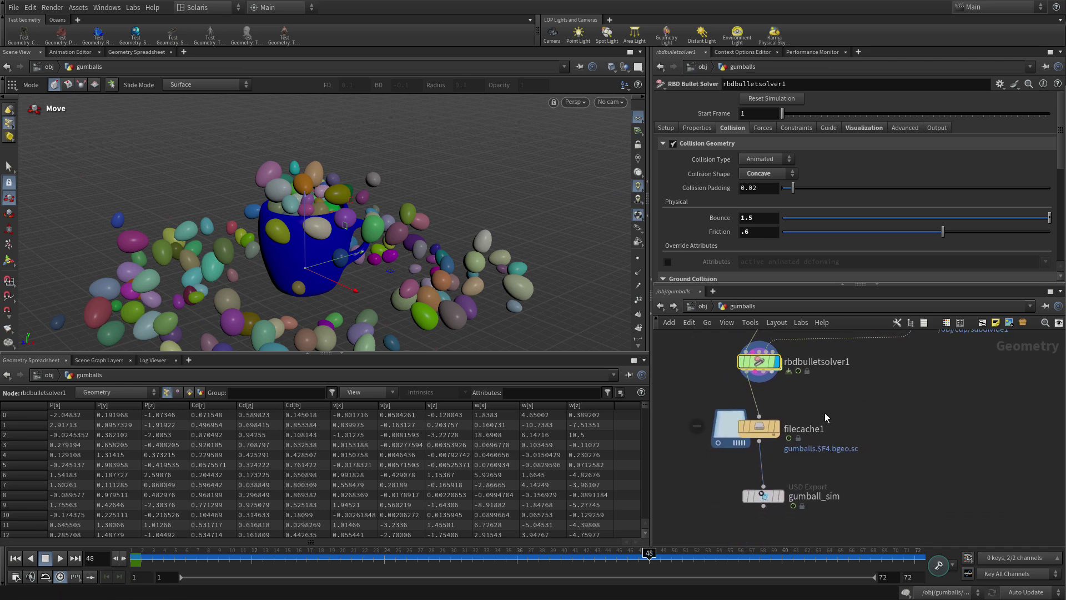
pyautogui.click(780, 429)
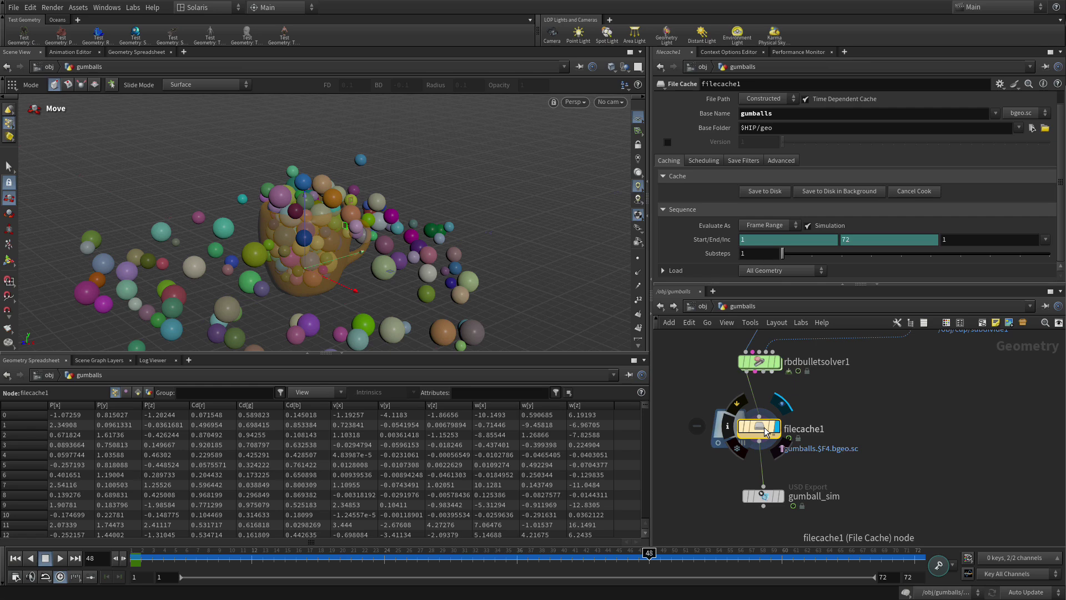
pyautogui.click(823, 206)
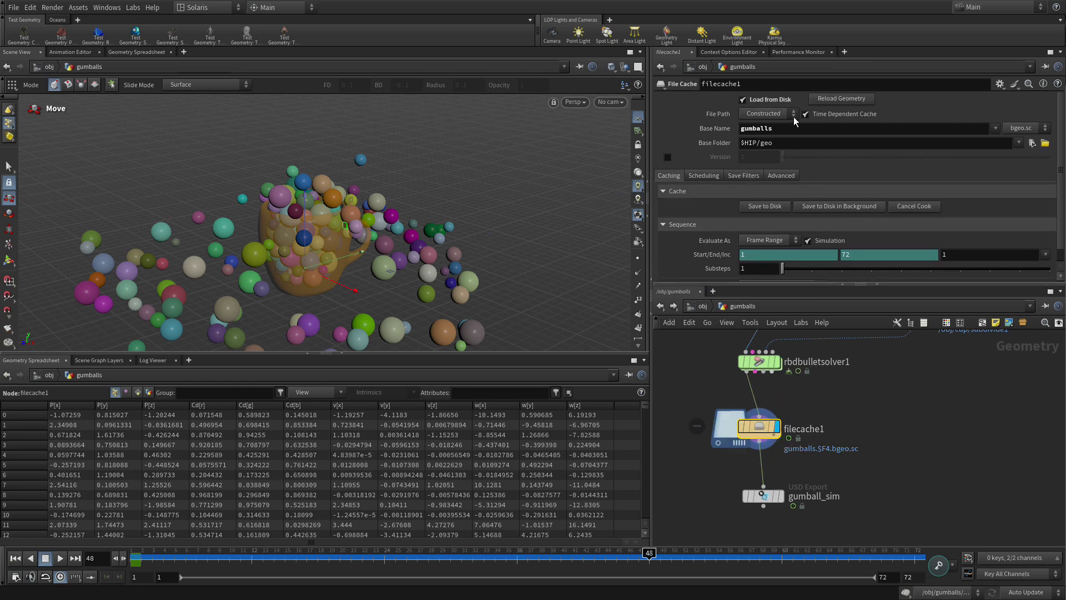
pyautogui.click(765, 99)
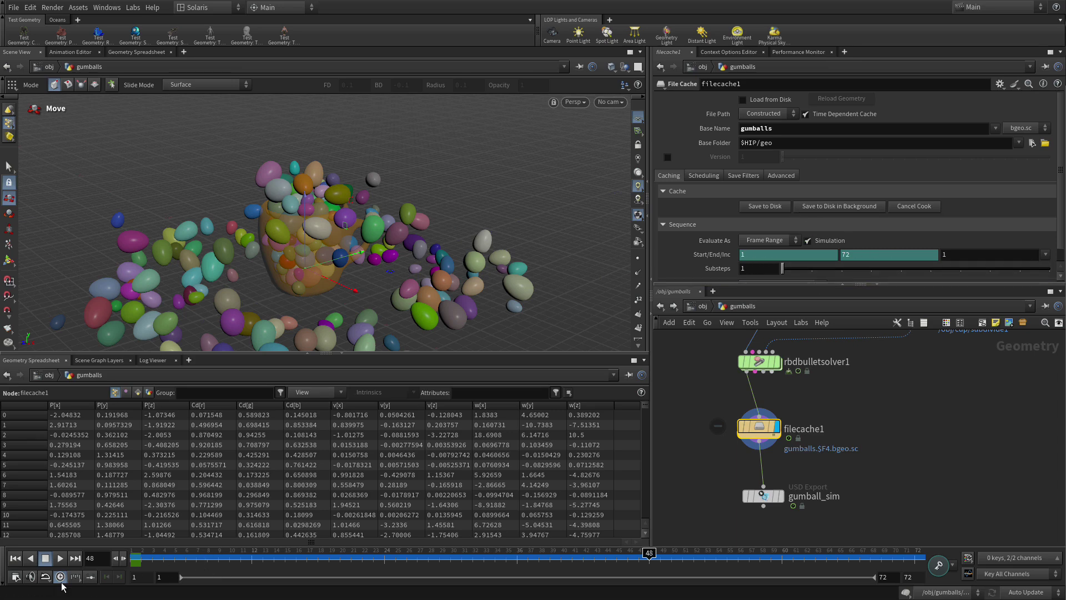
# - Set the playback end frame to 120 and save filecache1 to disk
pyautogui.click(14, 577)
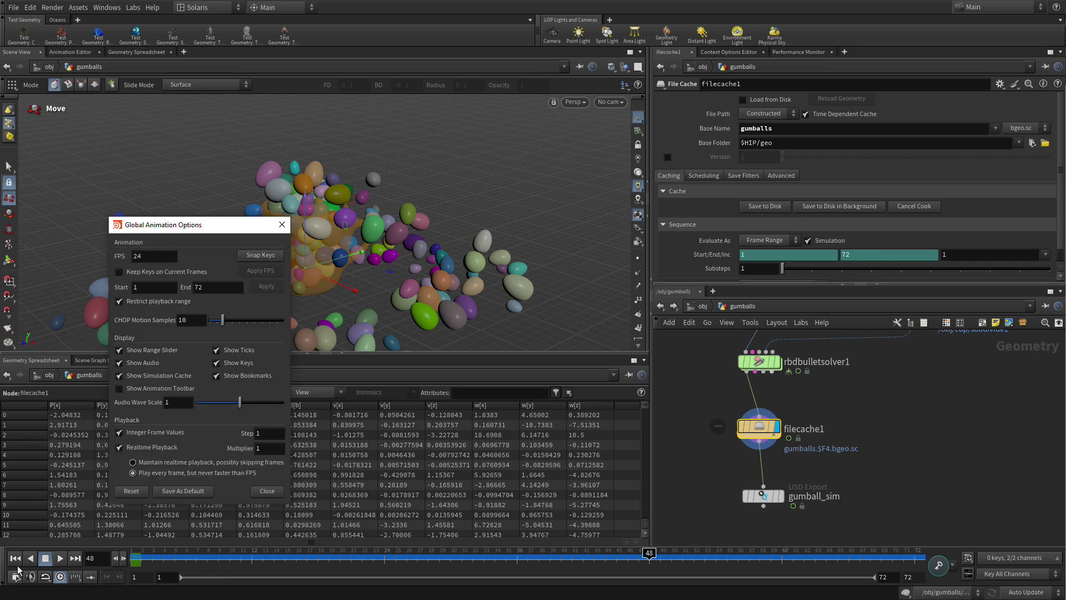
pyautogui.doubleClick(204, 287)
pyautogui.write('120')
pyautogui.press('Tab')
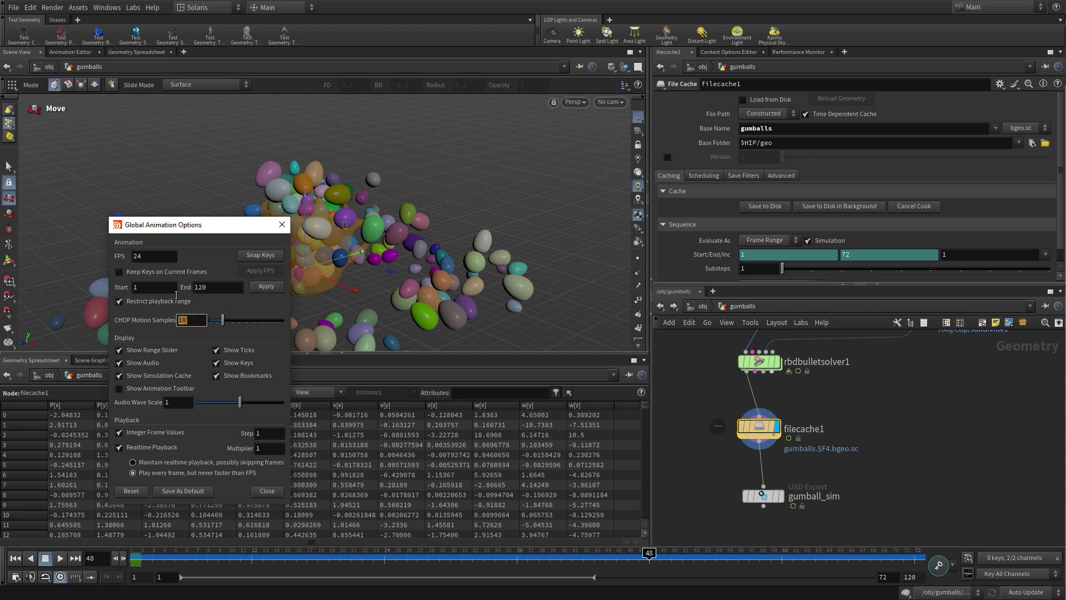
pyautogui.click(267, 490)
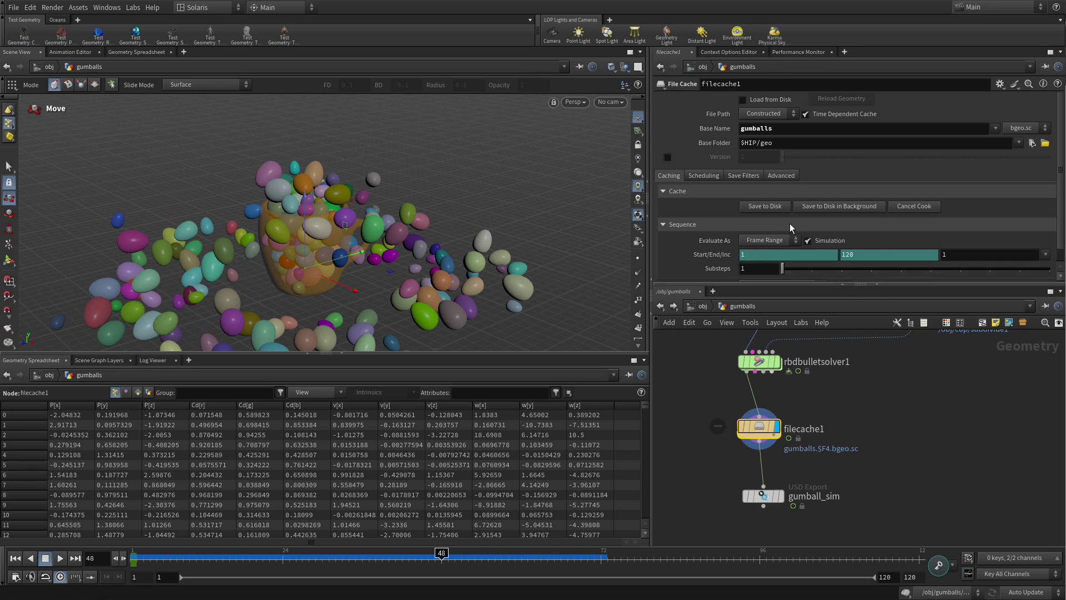
pyautogui.click(768, 210)
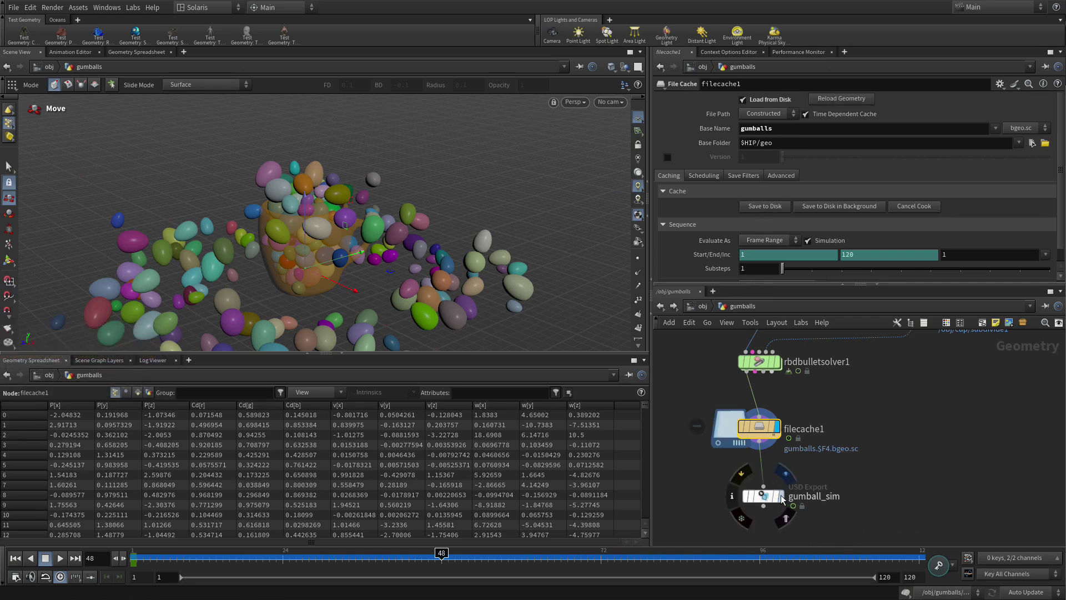
# - Change the gumball_sim export's output to $HIP/usd/egg_sim.usd and save it to disk
pyautogui.click(766, 498)
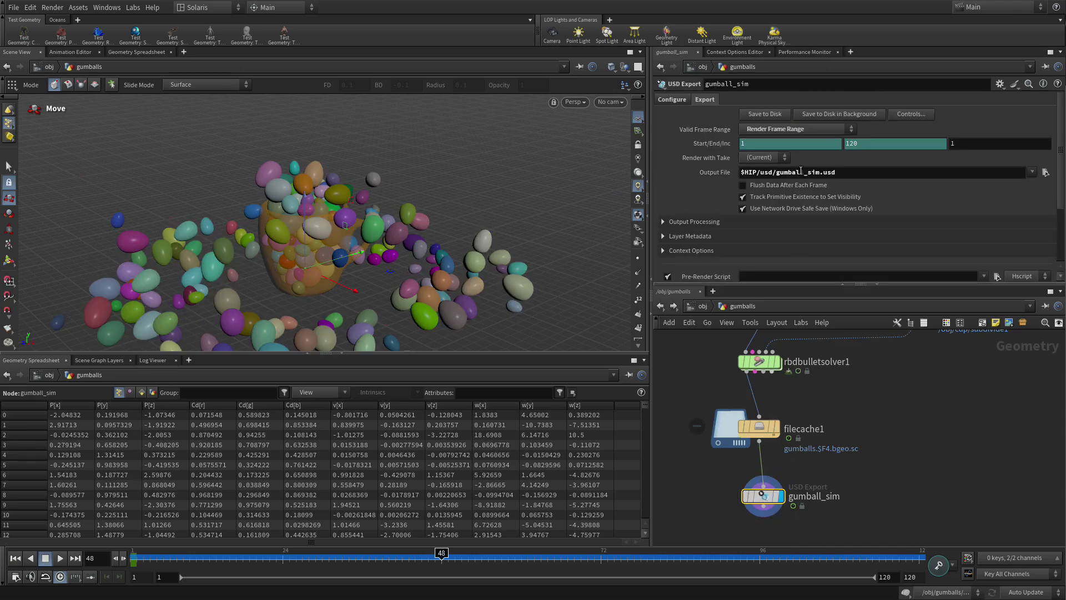
pyautogui.moveTo(801, 172); pyautogui.dragTo(778, 173)
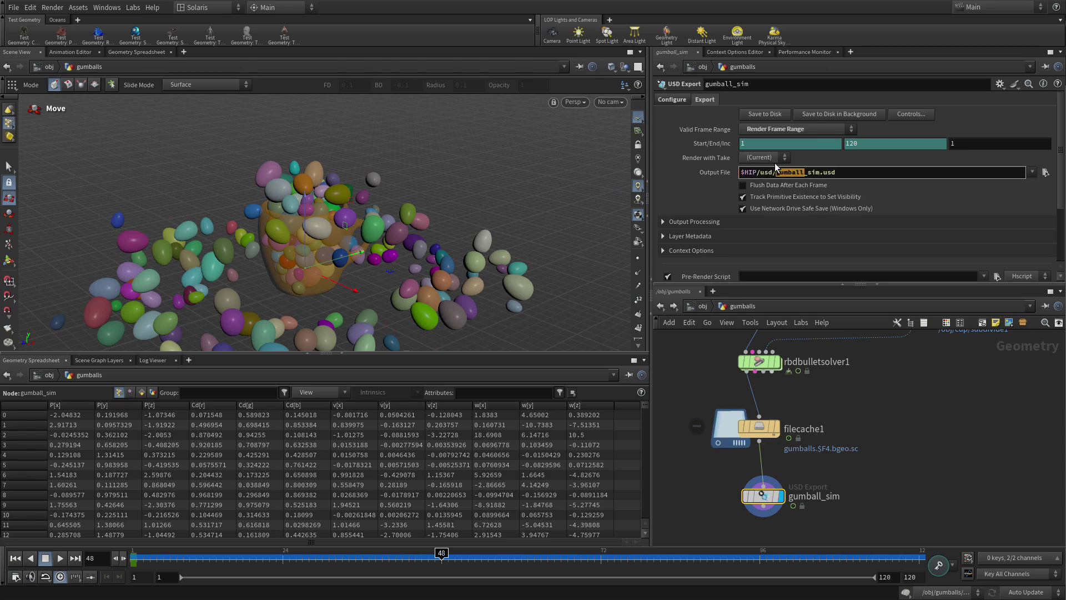
pyautogui.write('egg')
pyautogui.press('Return')
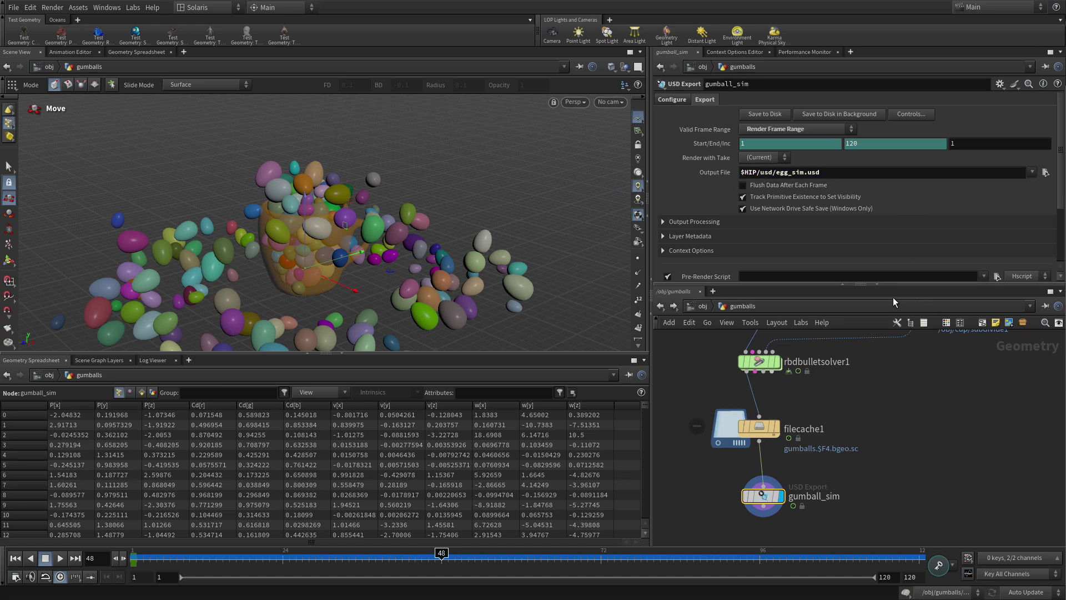
pyautogui.click(761, 114)
# - In /stage, frame the render chain and drag karmarendersettings down to open a gap
pyautogui.click(659, 306)
pyautogui.click(659, 307)
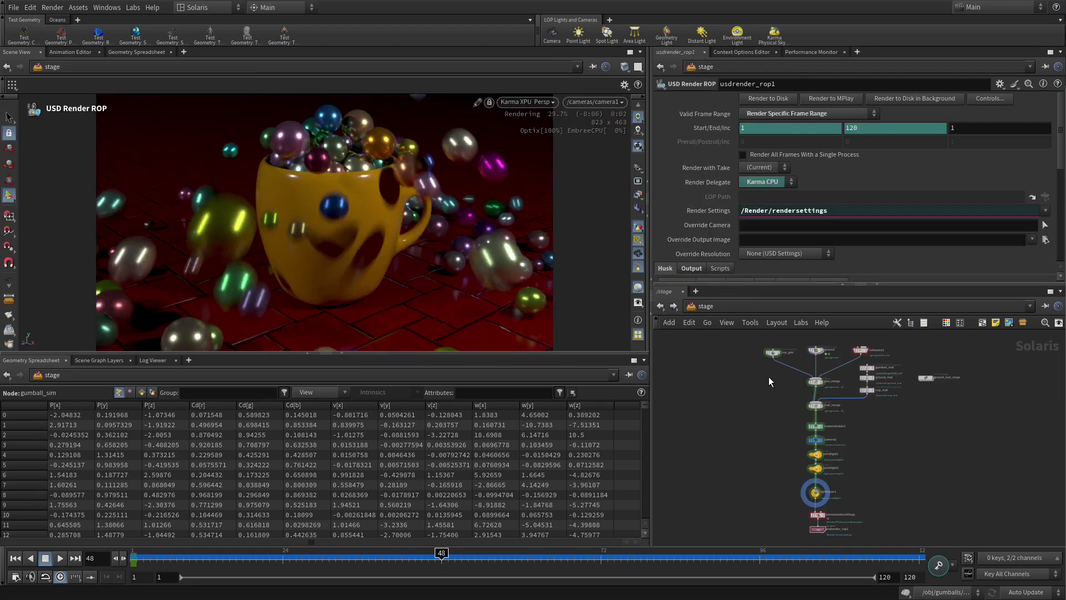
pyautogui.moveTo(767, 381); pyautogui.dragTo(783, 367, button='right')
pyautogui.moveTo(791, 388); pyautogui.dragTo(749, 394, button='middle')
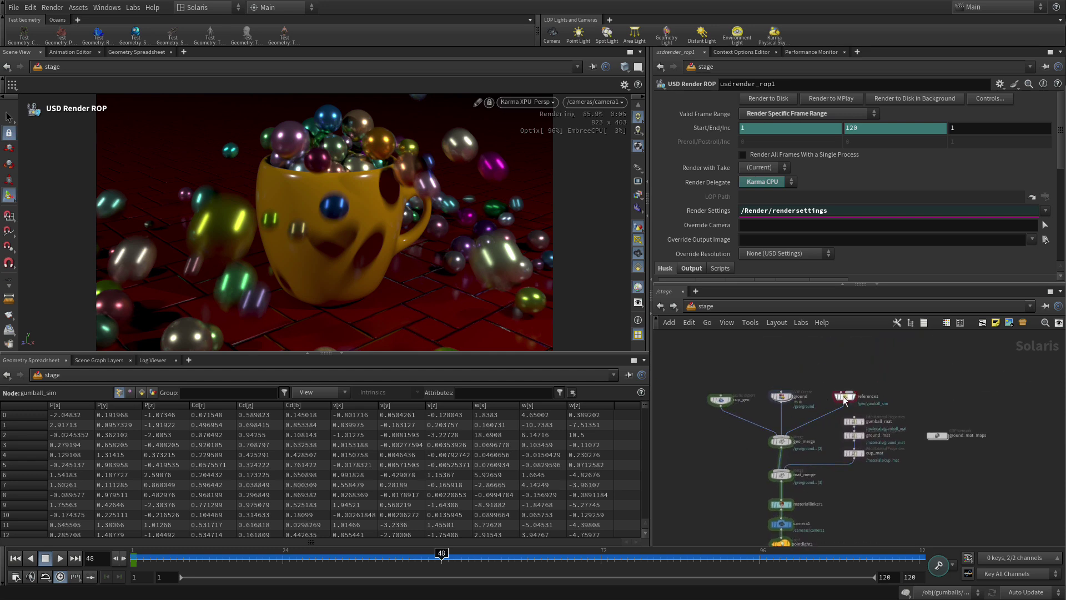
pyautogui.moveTo(850, 481); pyautogui.dragTo(825, 377, button='middle')
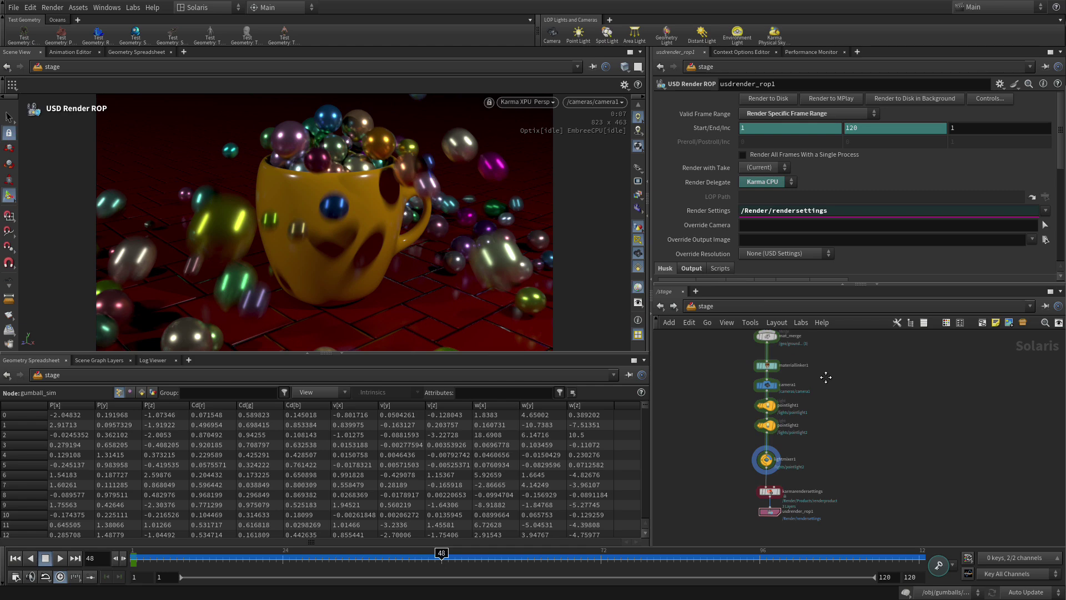
pyautogui.scroll(3, 810, 461)
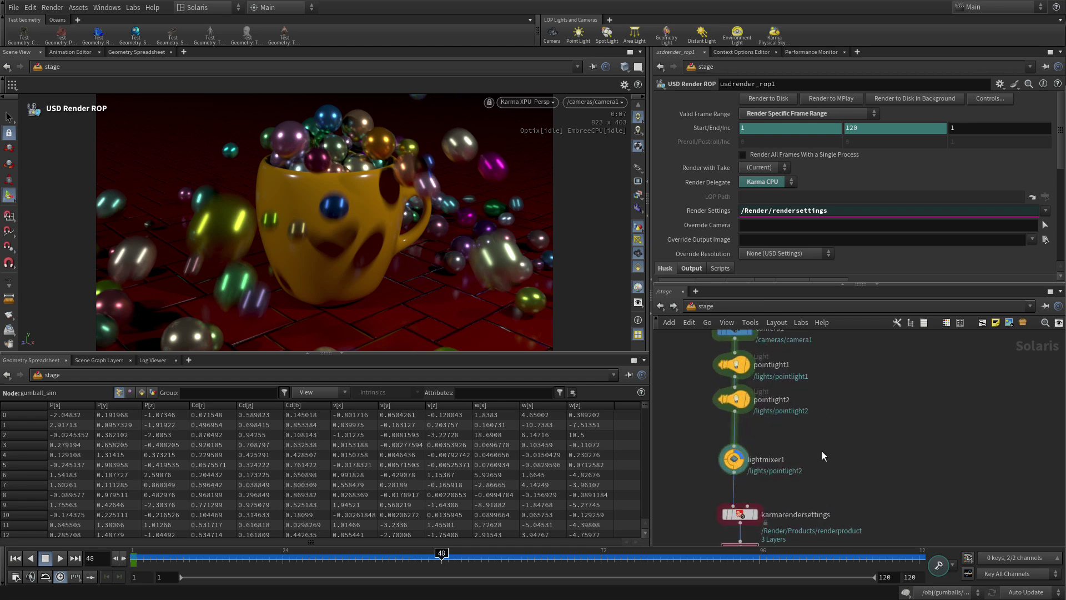
pyautogui.moveTo(823, 468); pyautogui.dragTo(828, 403, button='middle')
pyautogui.click(731, 441)
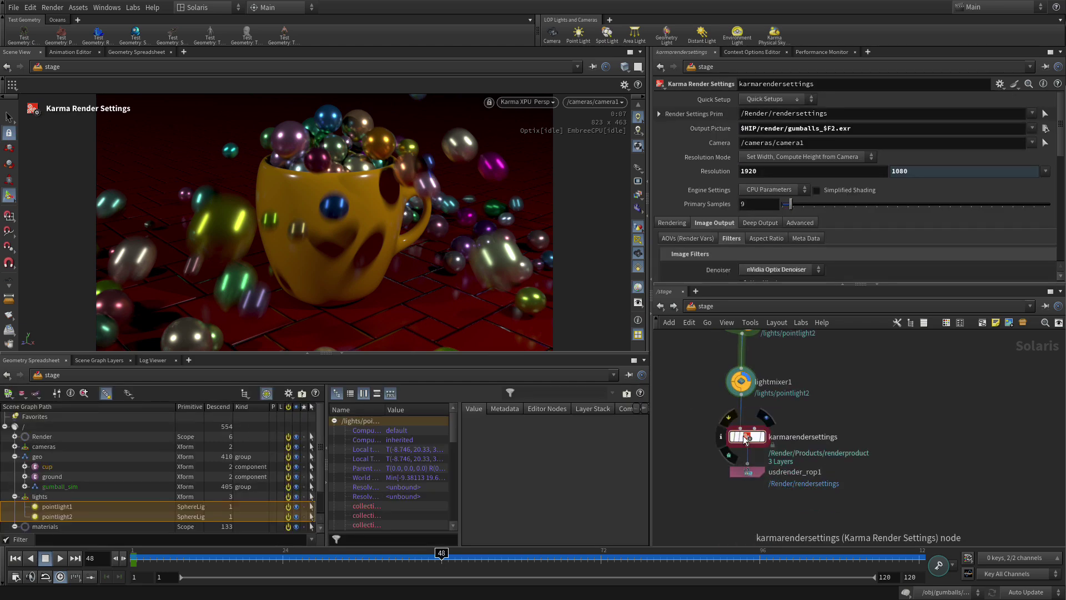
pyautogui.moveTo(731, 441)
pyautogui.mouseDown()
pyautogui.moveTo(754, 452)
pyautogui.moveTo(746, 448)
pyautogui.mouseUp()
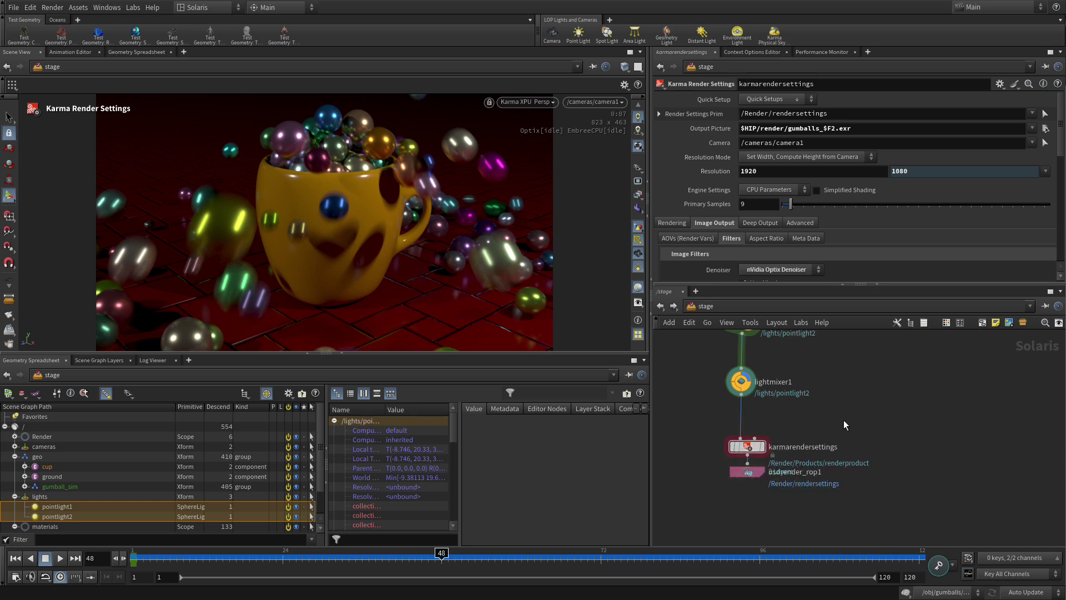
# - Insert a Reference node below lightmixer1 with primitive path /geo/gumballs
pyautogui.press('Tab')
pyautogui.write('refe')
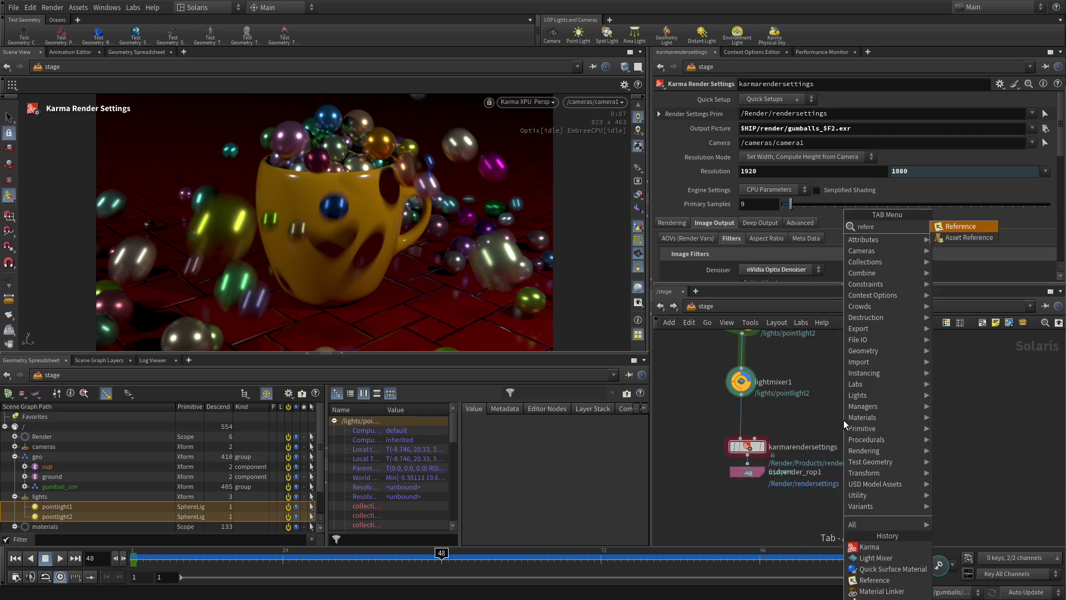
pyautogui.press('Return')
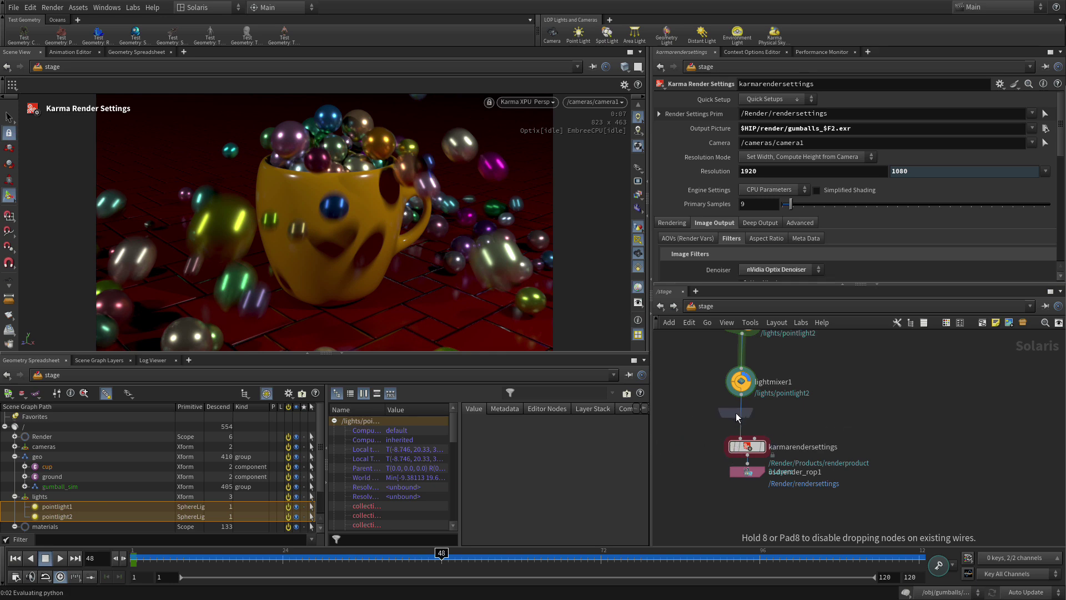
pyautogui.click(742, 421)
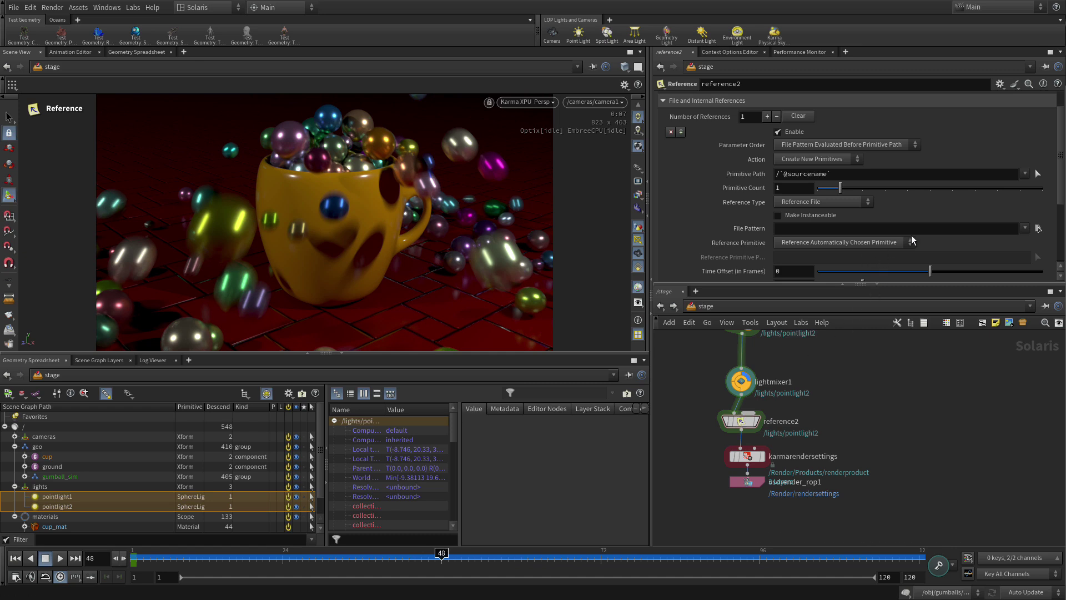
pyautogui.moveTo(833, 174); pyautogui.dragTo(728, 174)
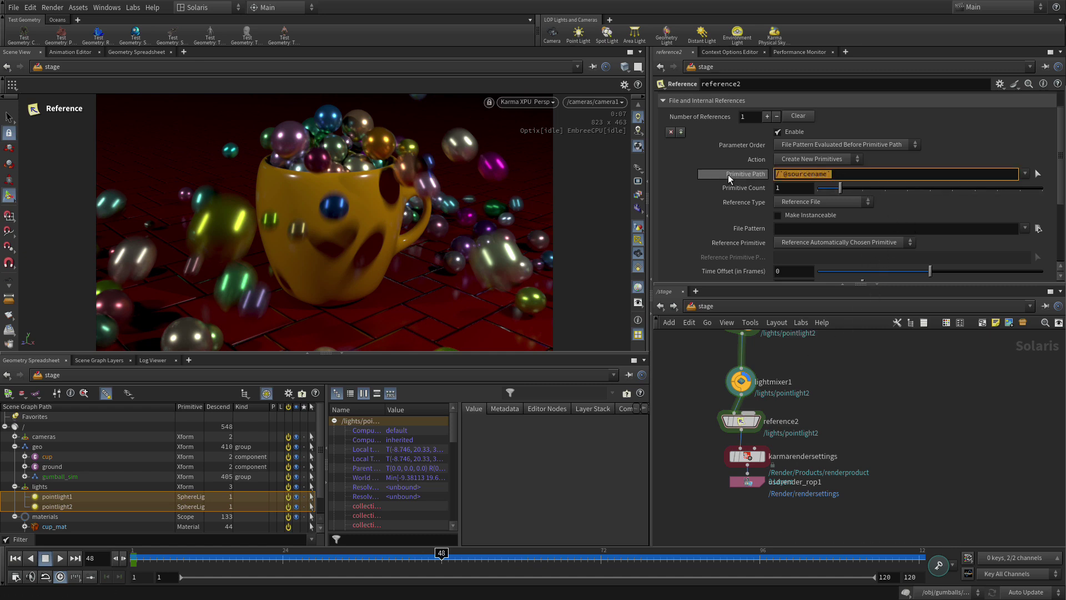
pyautogui.write('/geo/')
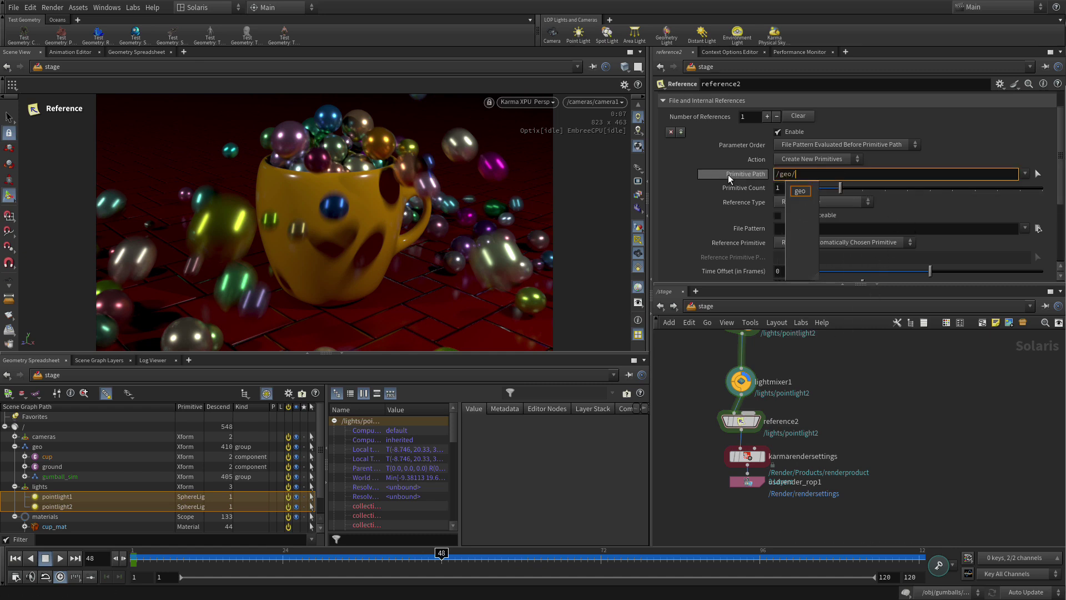
pyautogui.write('gumballs')
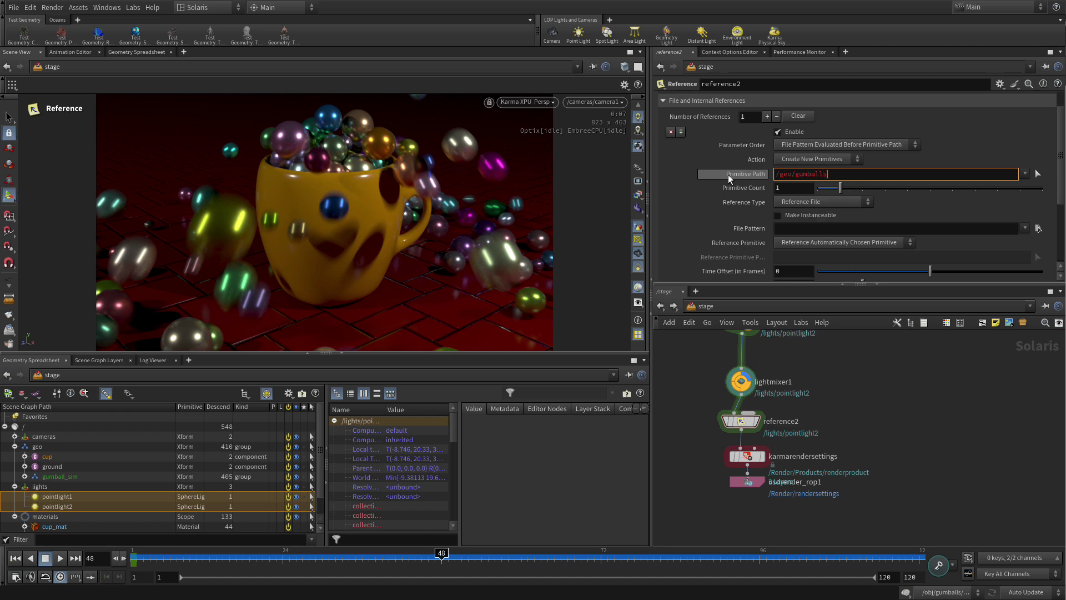
pyautogui.press('Return')
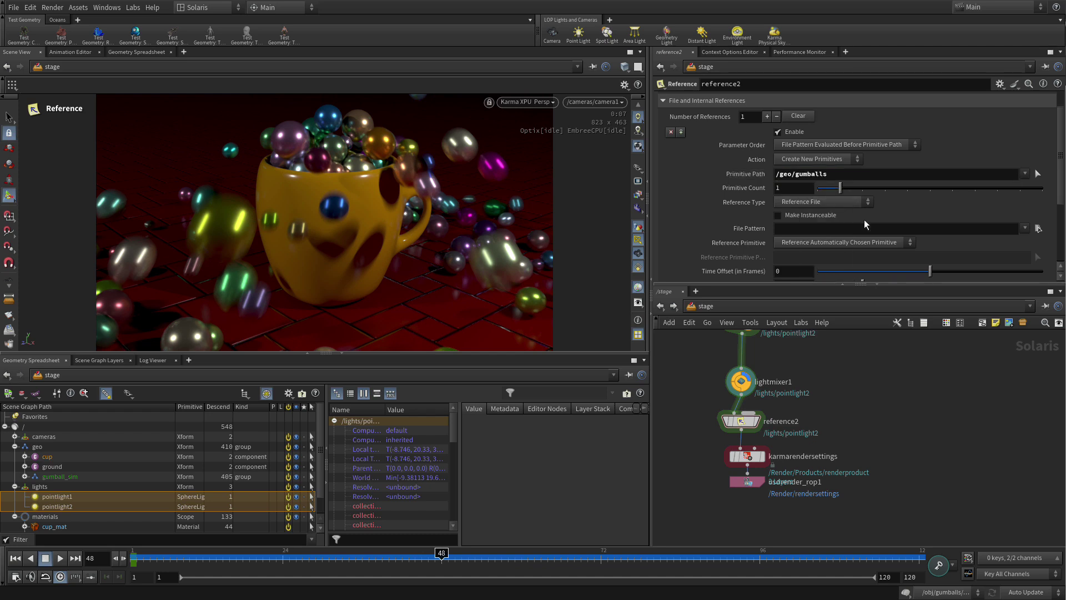
# - Load egg_sim.usd as reference2's file and set reference2 as the display node
pyautogui.click(1036, 229)
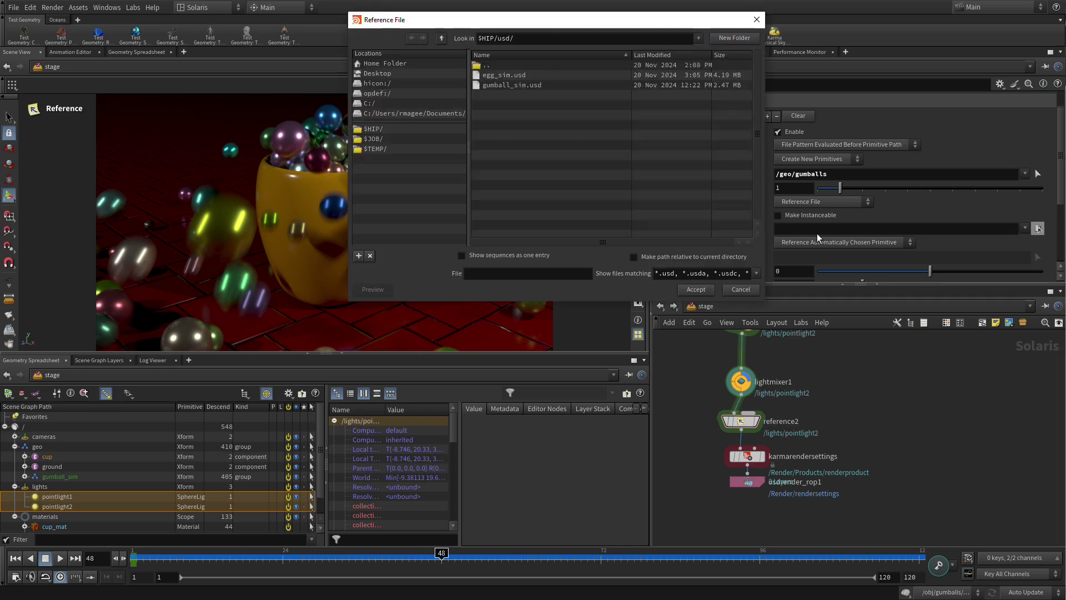
pyautogui.click(499, 77)
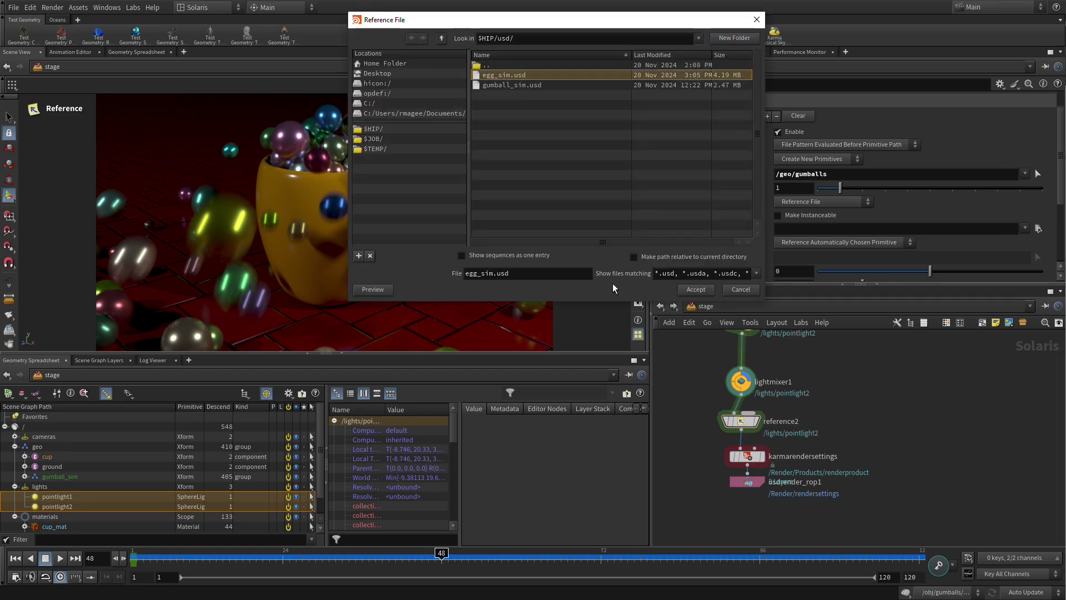
pyautogui.click(694, 289)
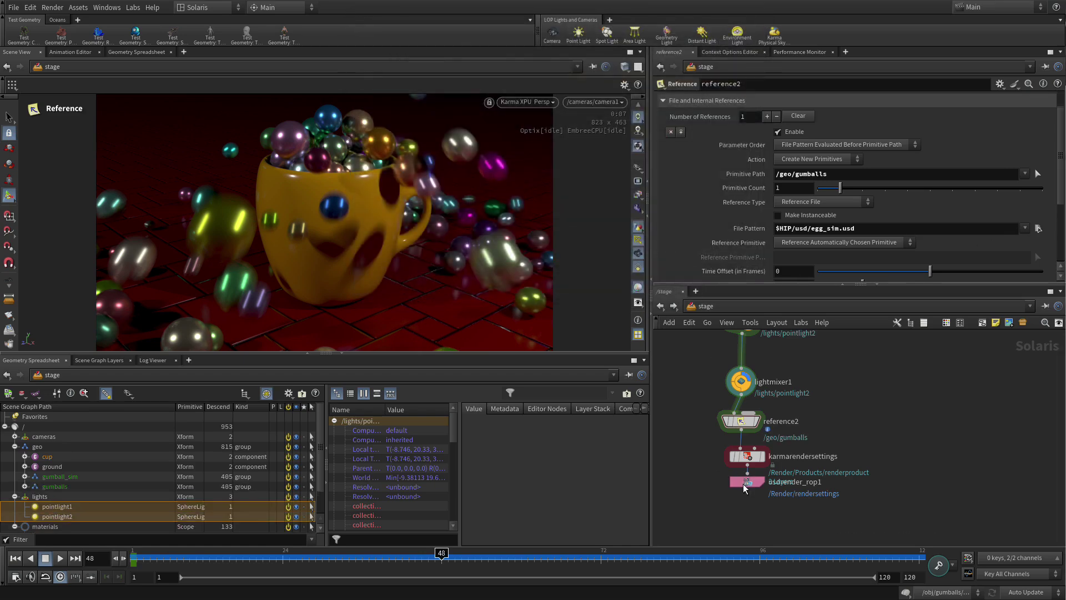
pyautogui.click(765, 411)
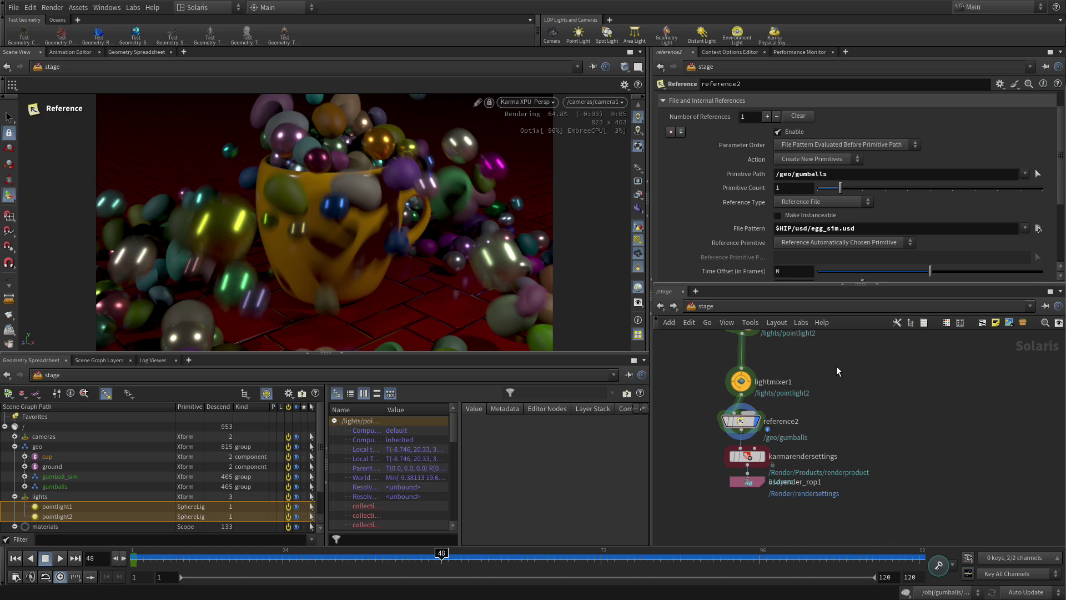
pyautogui.scroll(2, 837, 357)
pyautogui.scroll(3, 864, 394)
pyautogui.scroll(3, 864, 393)
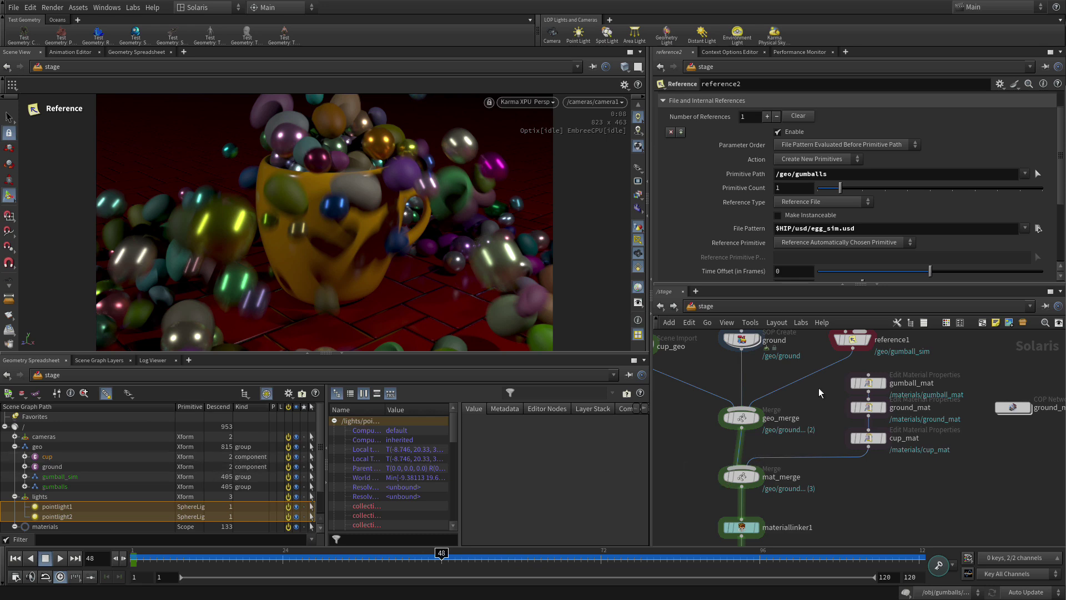
pyautogui.scroll(-5, 875, 509)
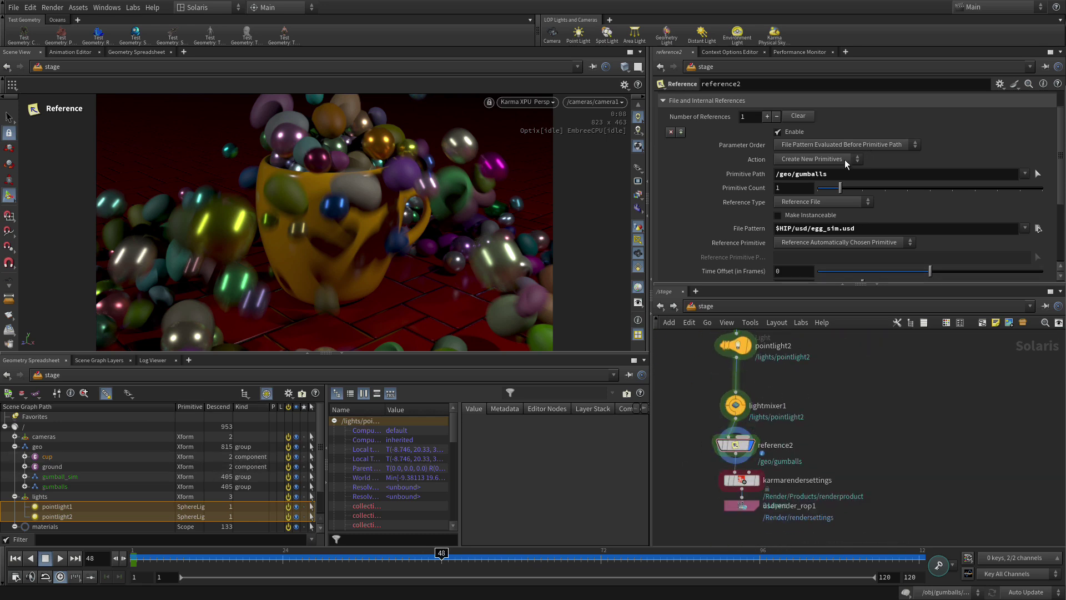
# - Change reference2's primitive path to /geo/gumball_sim and review lightmixer1 and reference2 settings
pyautogui.click(832, 174)
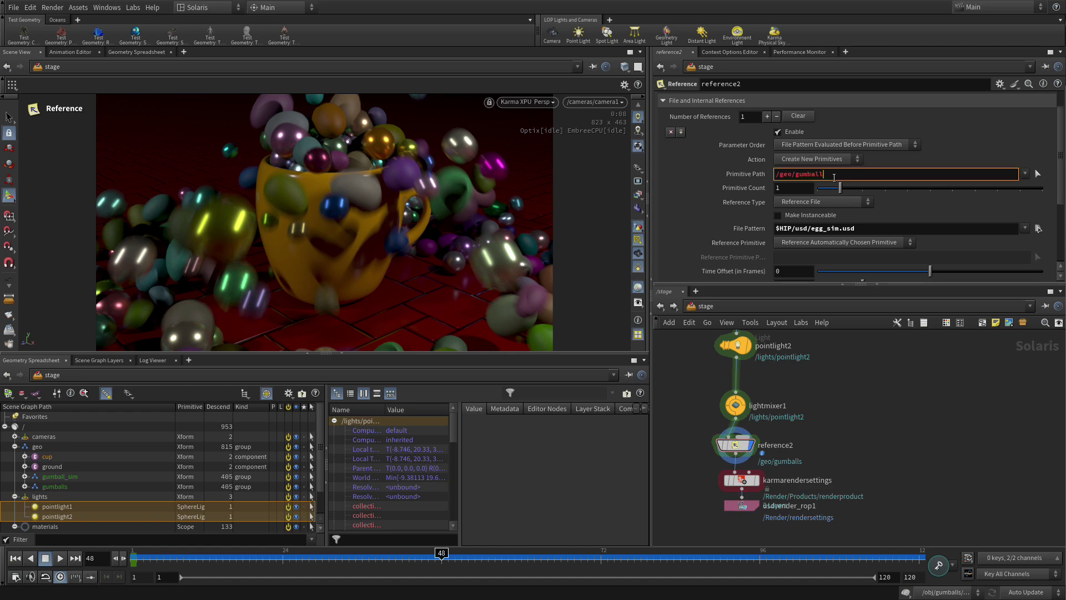
pyautogui.write('_sim')
pyautogui.press('Return')
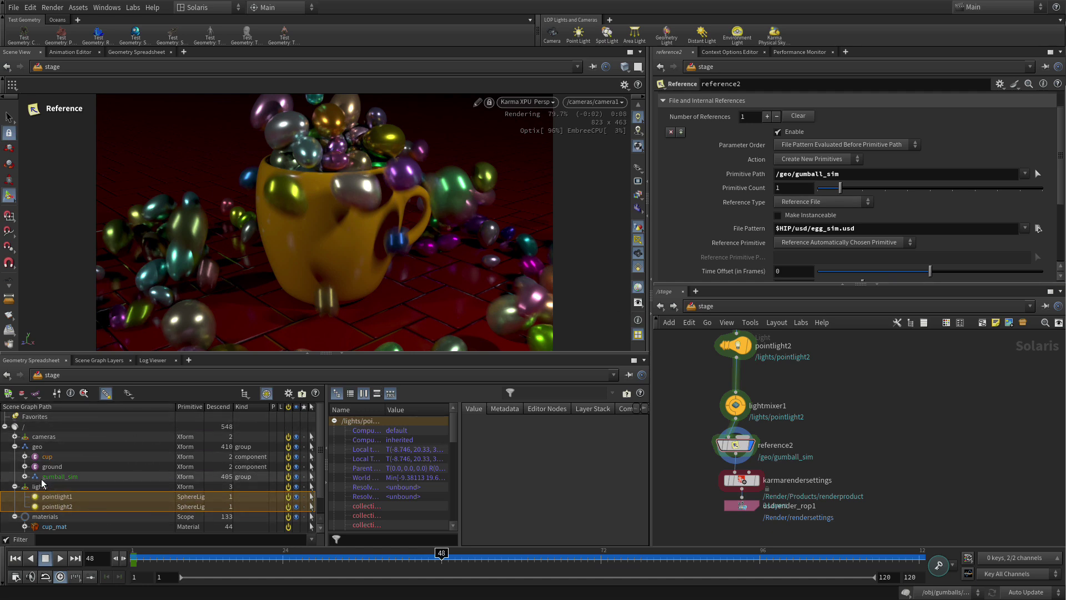
pyautogui.click(747, 393)
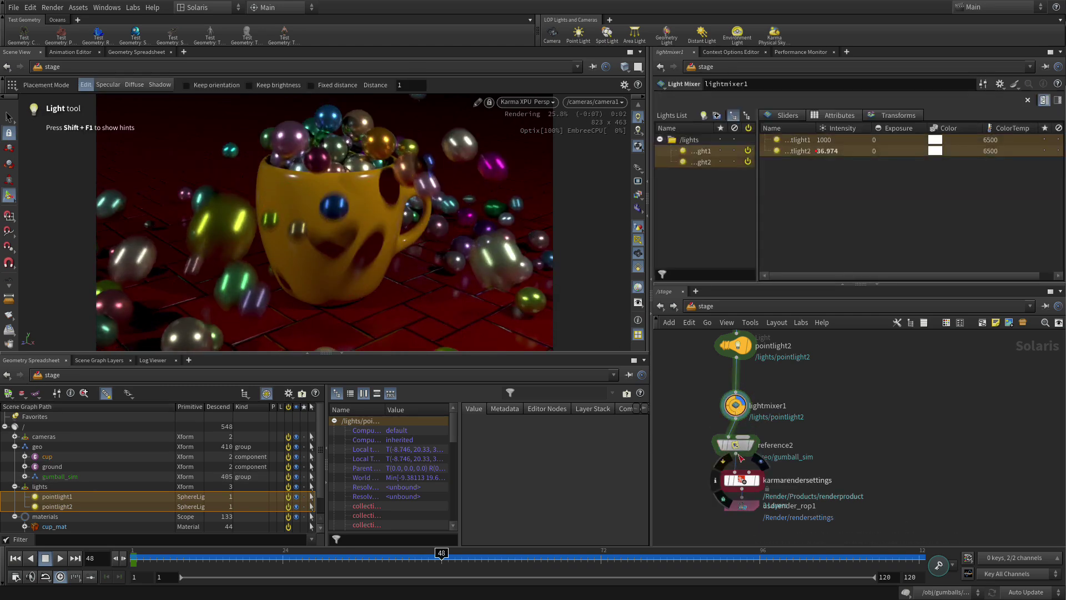
pyautogui.click(737, 444)
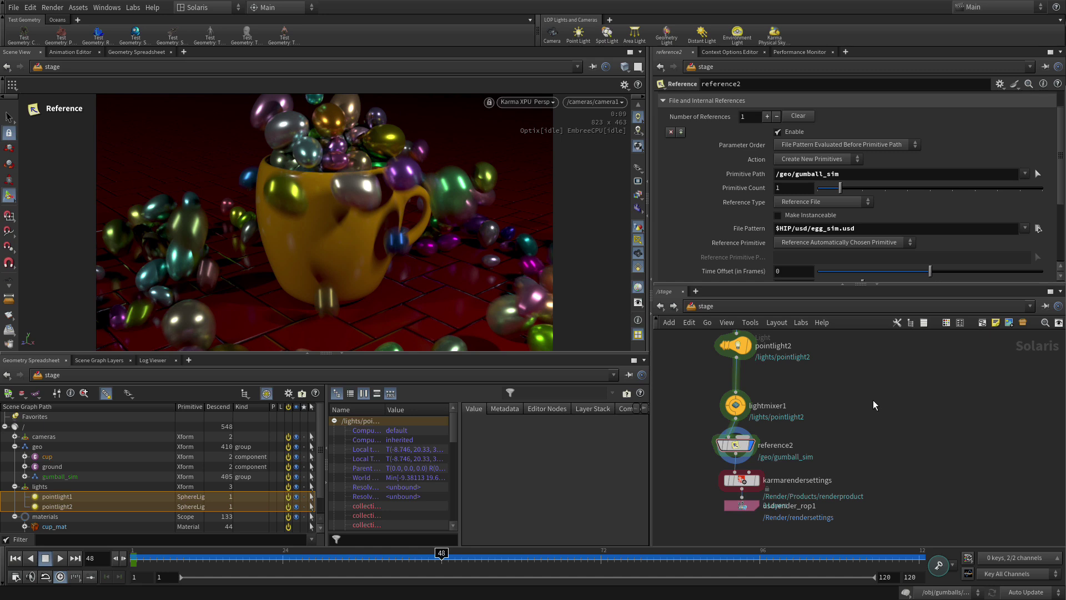
pyautogui.moveTo(893, 400); pyautogui.dragTo(885, 342, button='middle')
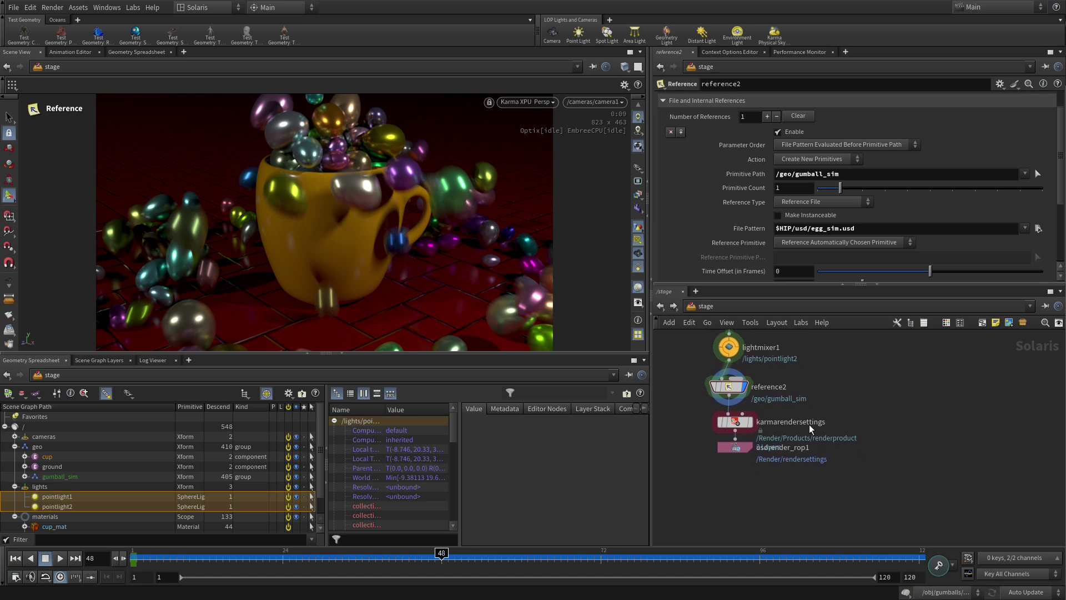
# - Go to frame 1, then add a COP Network copnet1 to the stage and enter it
pyautogui.click(14, 558)
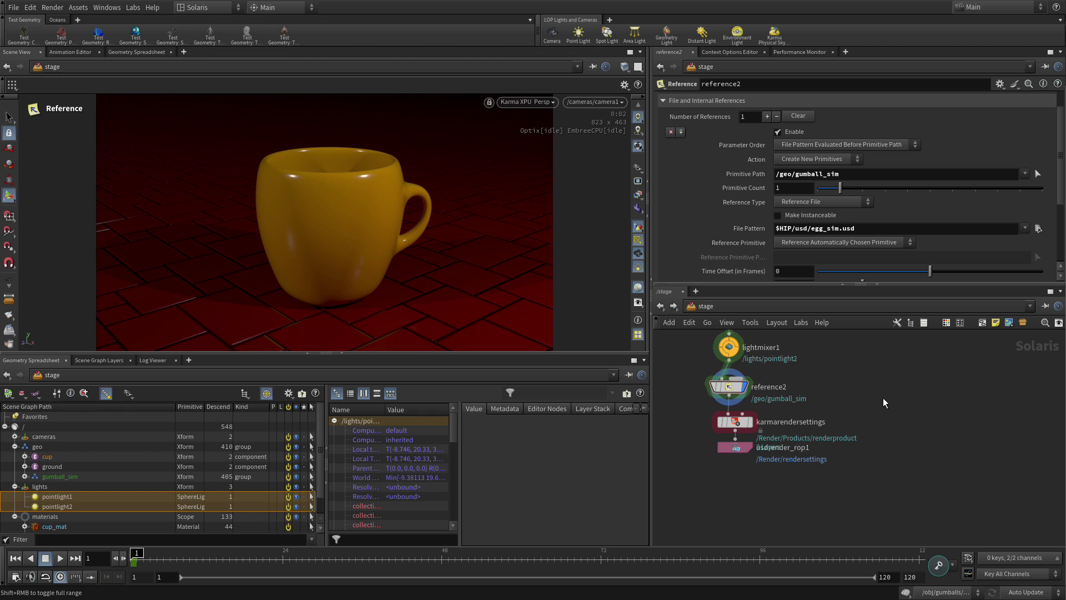
pyautogui.press('Tab')
pyautogui.write('co')
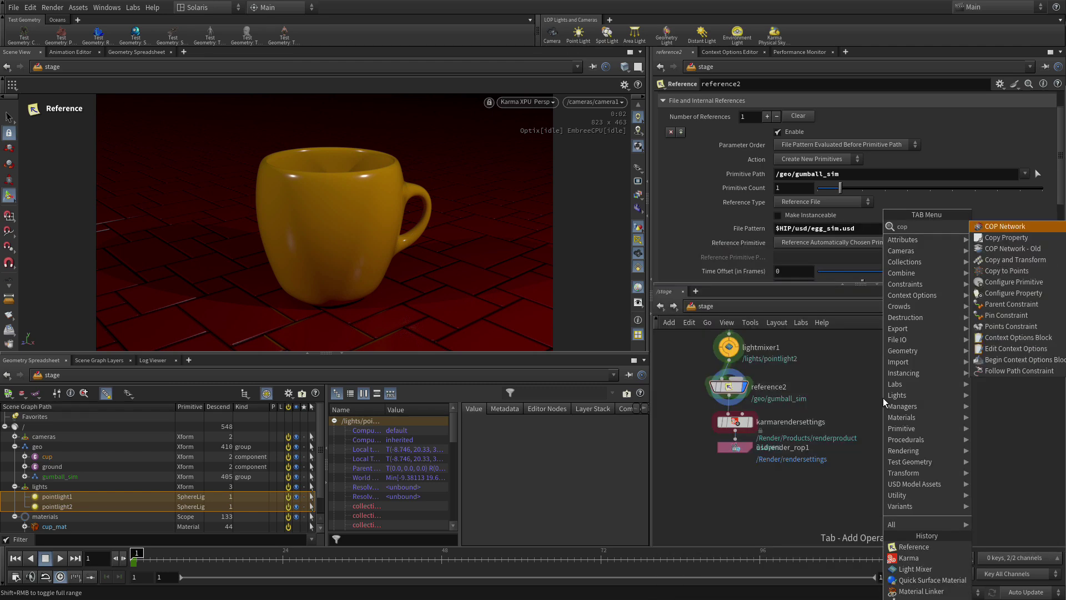
pyautogui.press('Return')
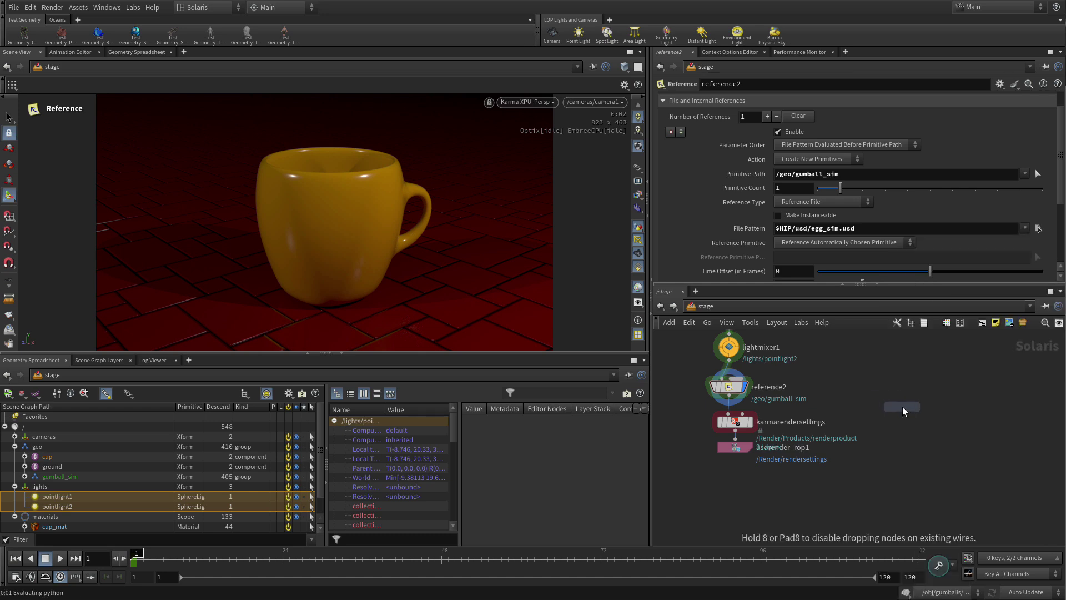
pyautogui.click(903, 407)
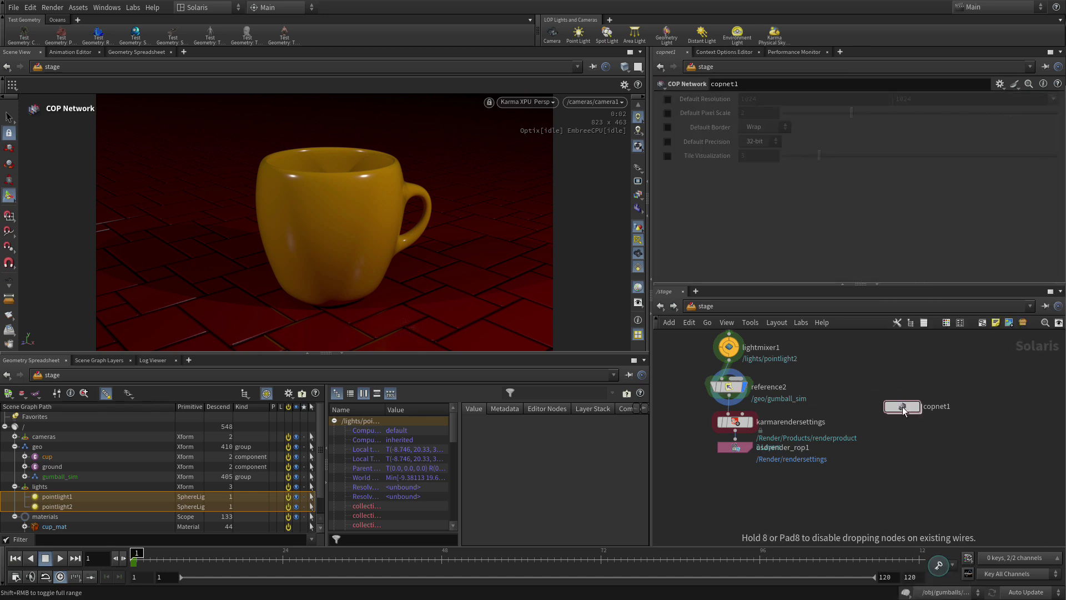
pyautogui.doubleClick(905, 407)
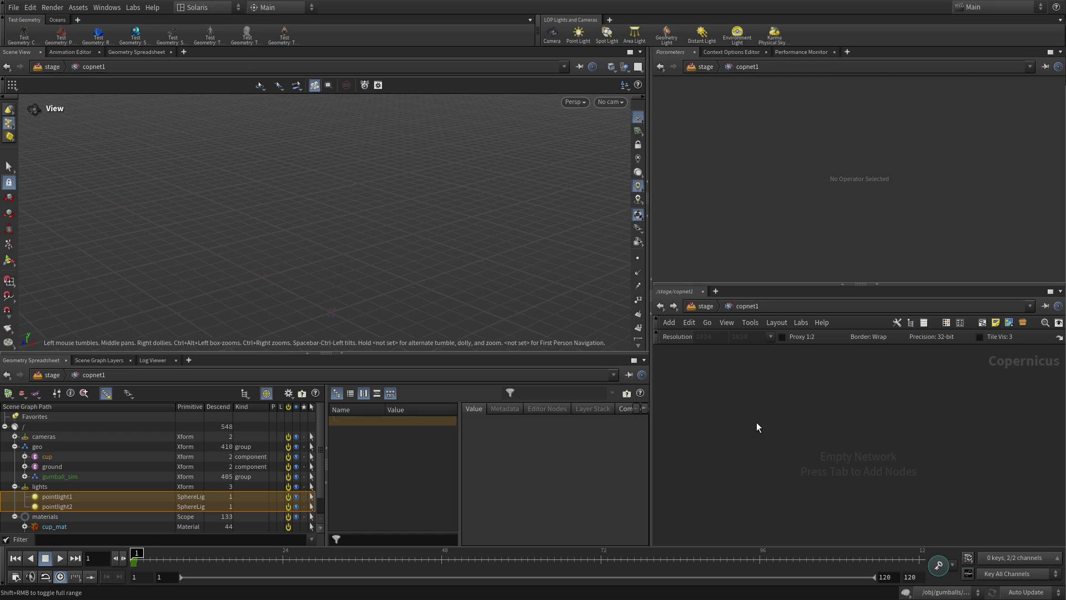
# - Place a Slap Comp Import node with its block_begin and block_end nodes
pyautogui.press('Tab')
pyautogui.write('slap')
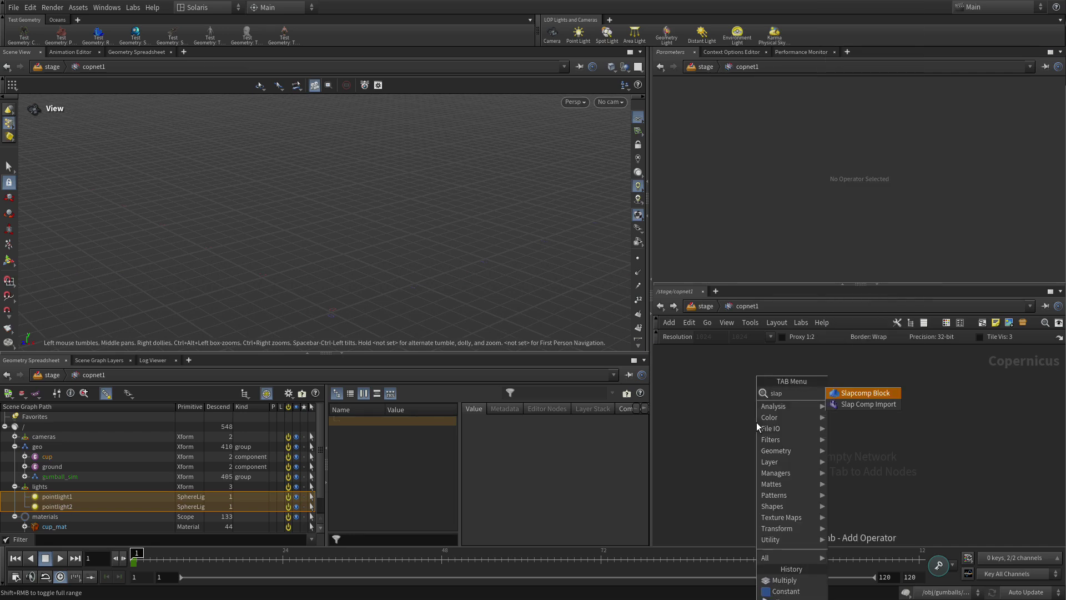
pyautogui.press('Return')
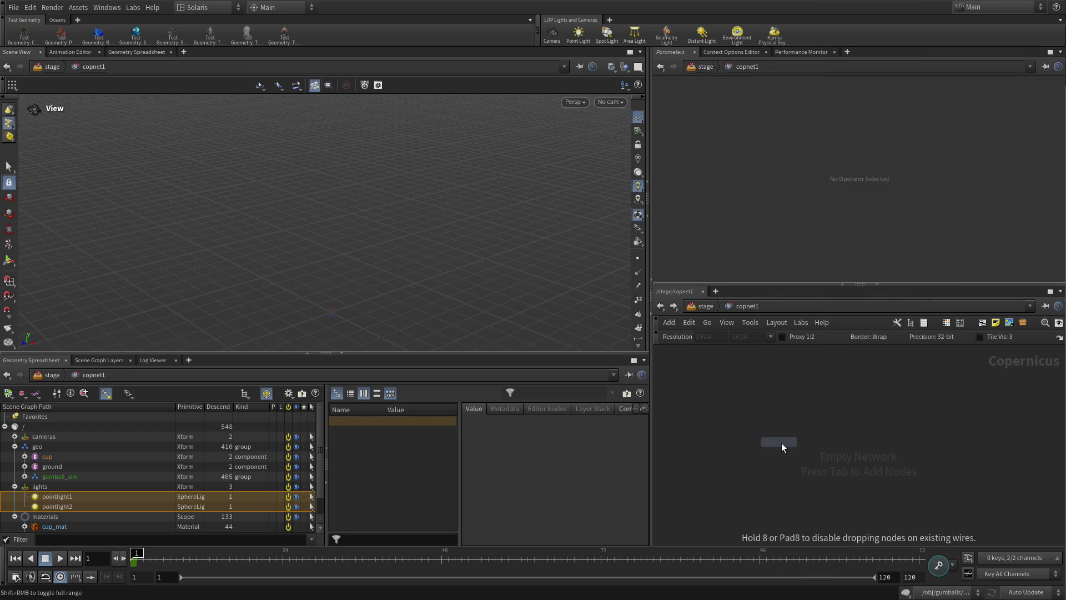
pyautogui.click(782, 441)
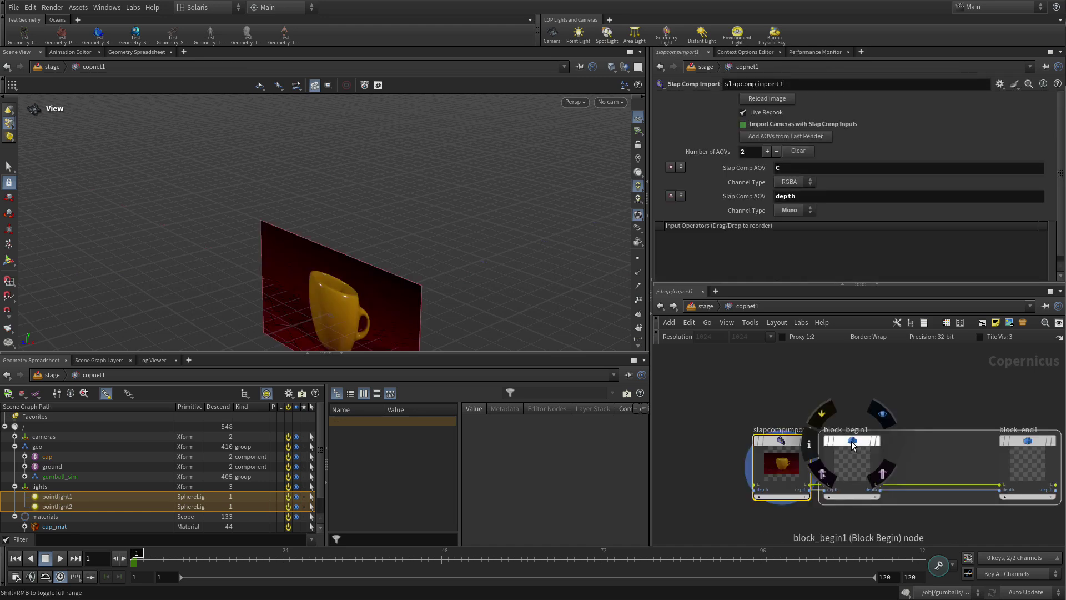
# - Arrange slapcompimport1, block_begin1 and block_end1 in a tidy row with straight wires
pyautogui.moveTo(858, 445); pyautogui.dragTo(862, 449)
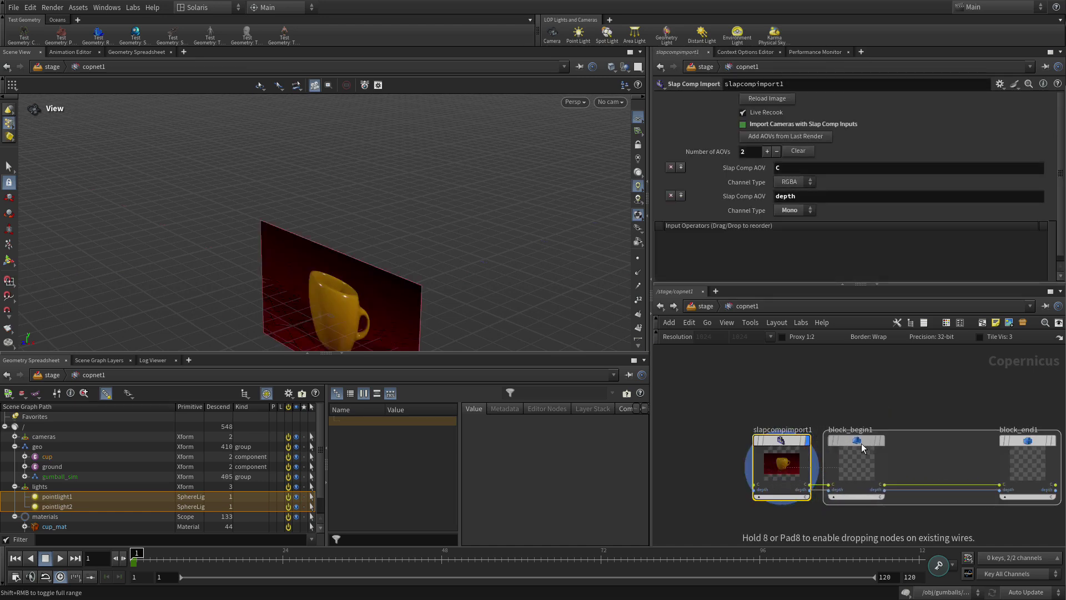
pyautogui.moveTo(782, 442); pyautogui.dragTo(667, 440)
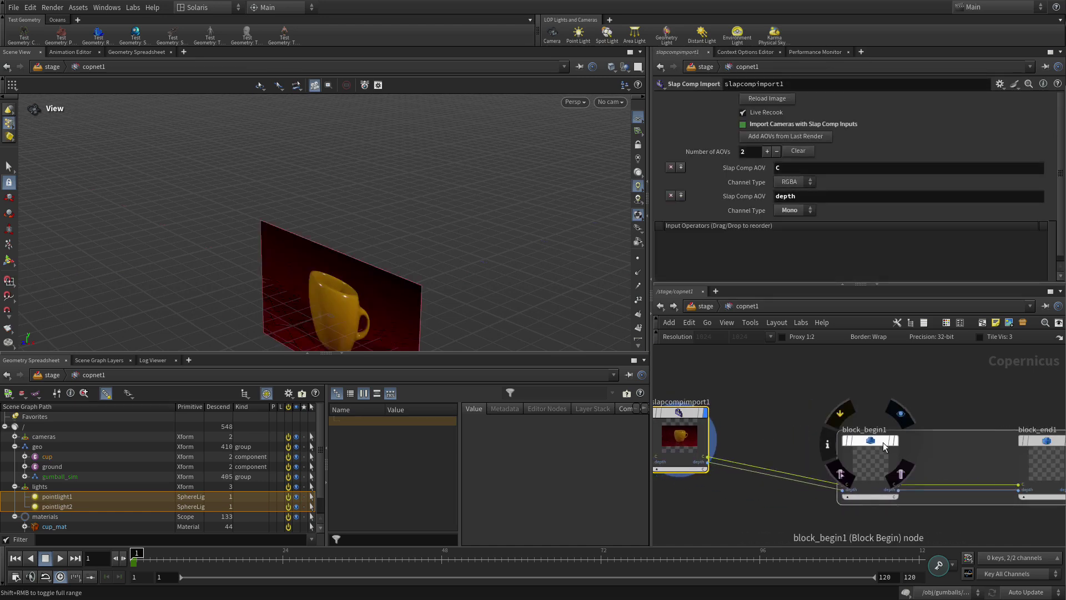
pyautogui.moveTo(882, 447); pyautogui.dragTo(804, 423)
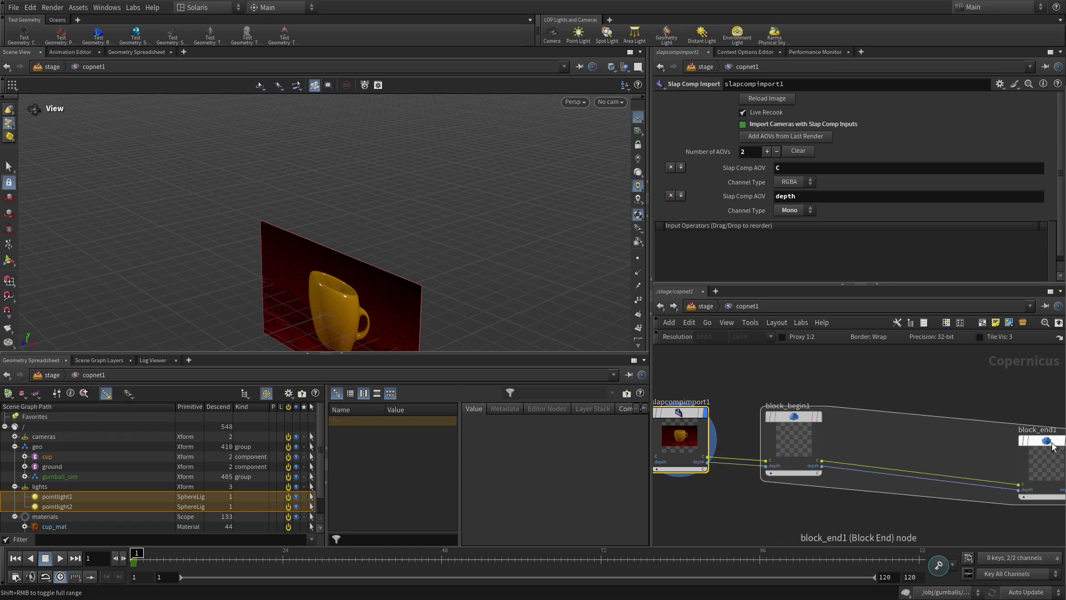
pyautogui.moveTo(1053, 446); pyautogui.dragTo(1042, 423)
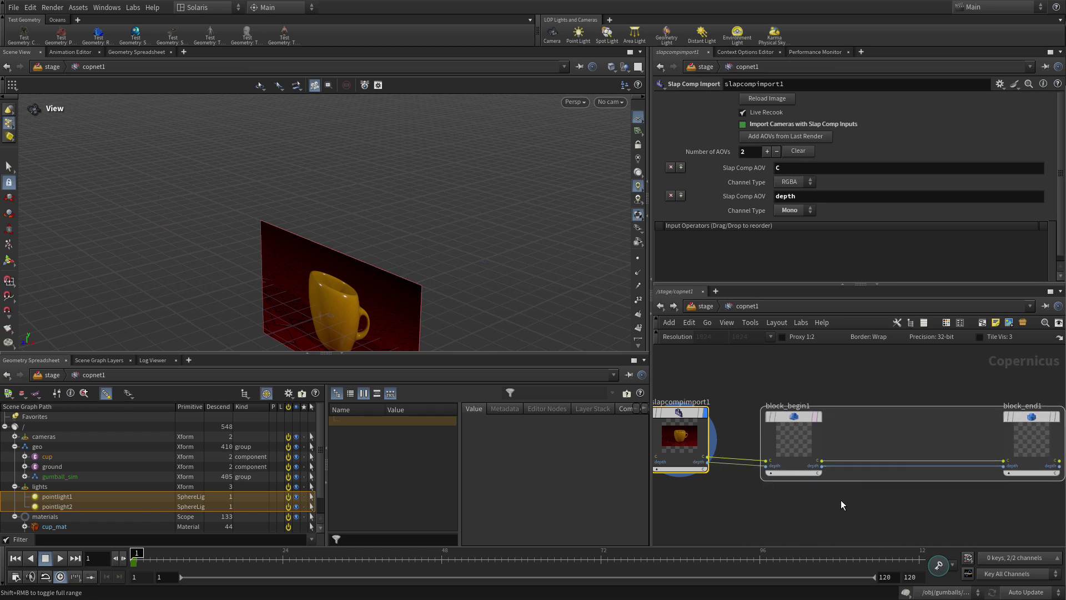
# - Insert an HSV Adjust node on the wire between block_begin1 and block_end1
pyautogui.press('Tab')
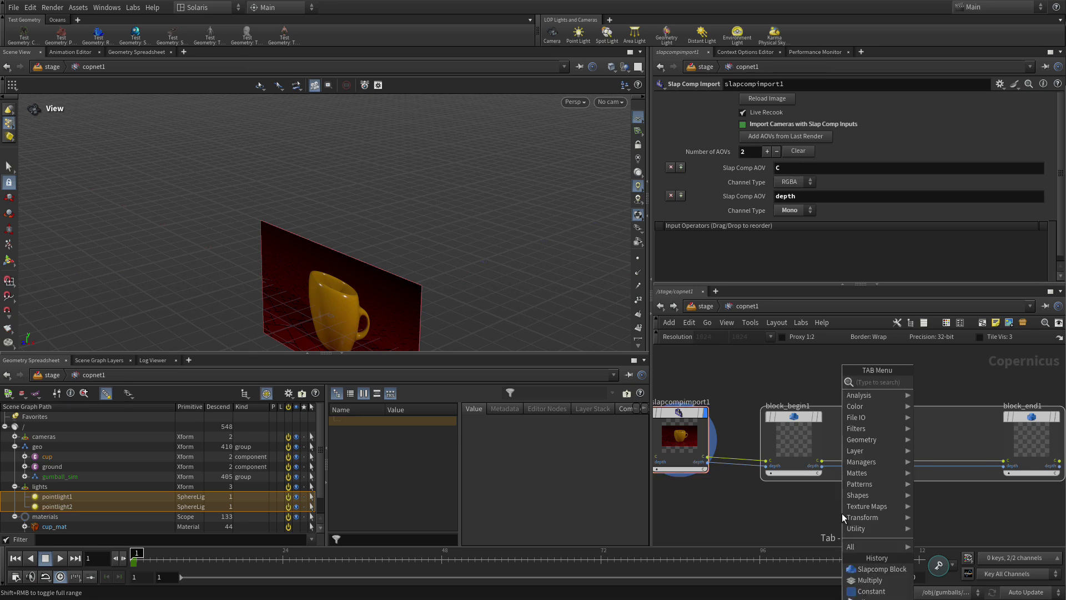
pyautogui.write('hsv')
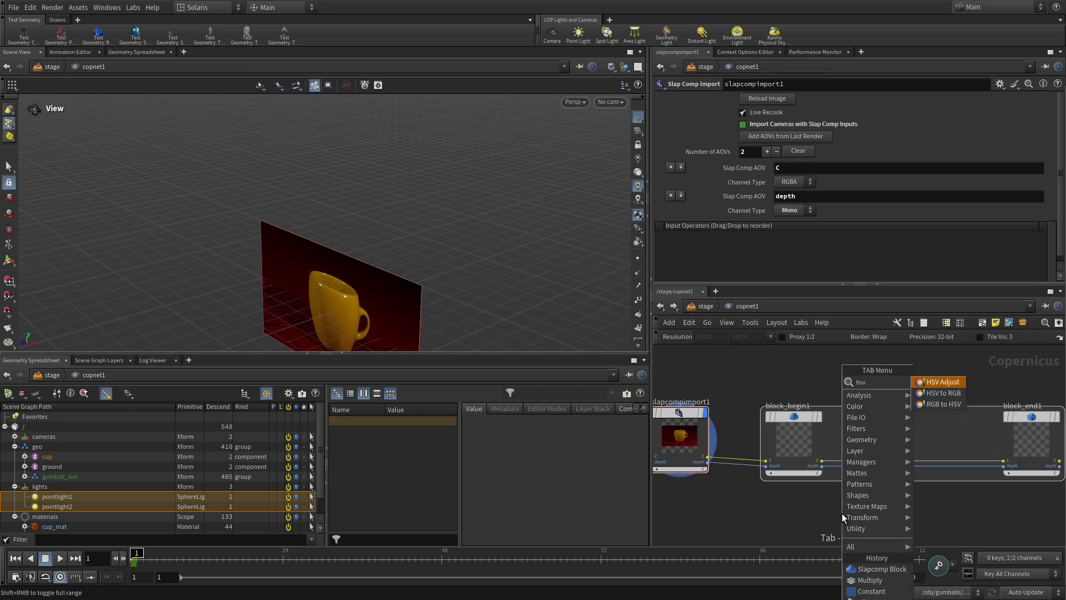
pyautogui.press('Return')
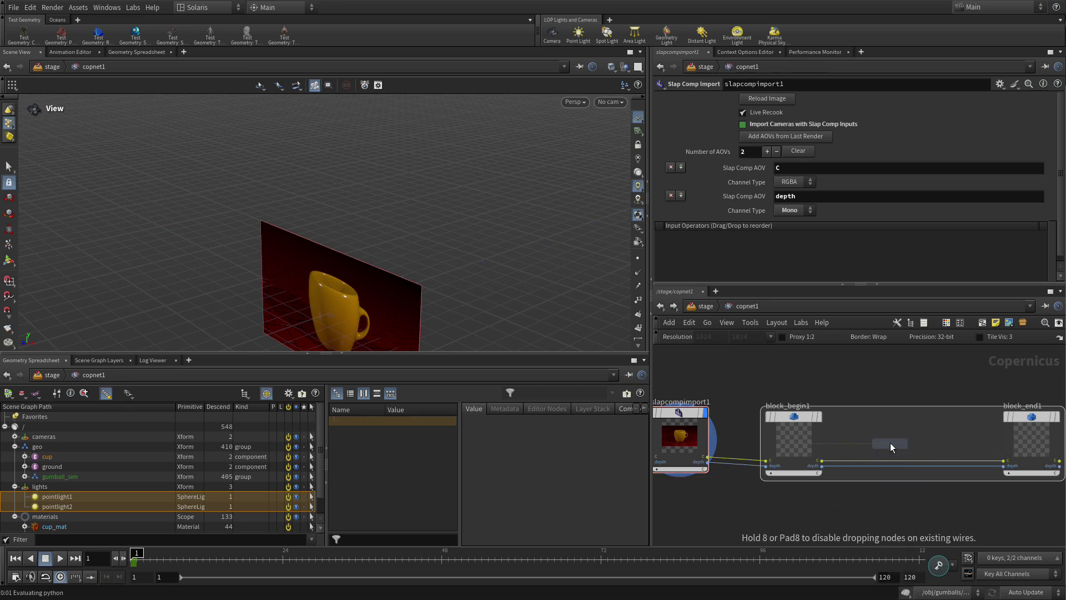
pyautogui.click(890, 442)
pyautogui.moveTo(888, 443); pyautogui.dragTo(899, 413)
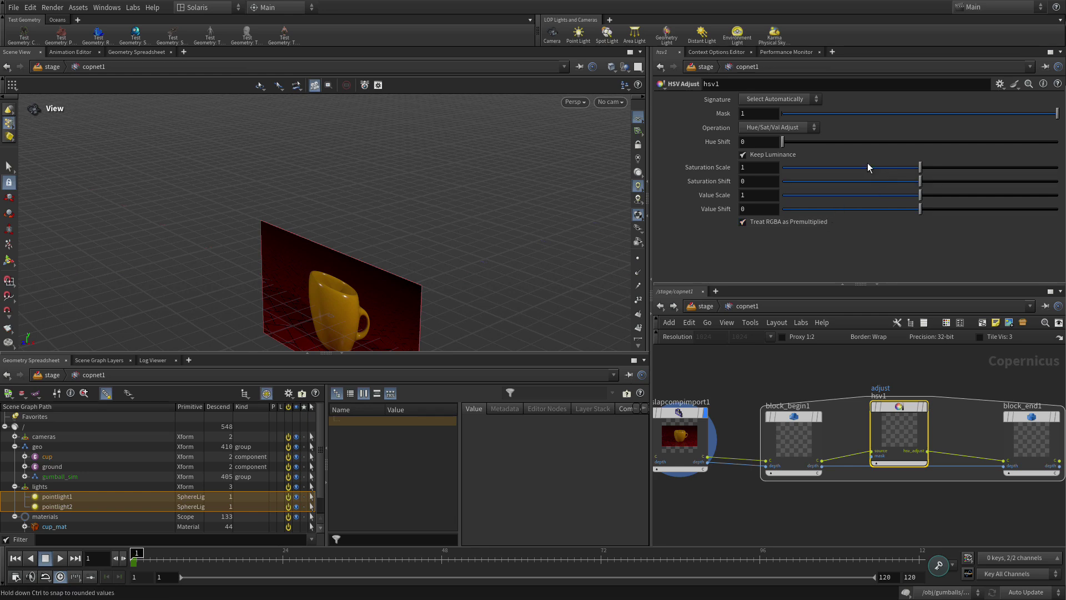
# - Display block_end1 and set hsv1's hue shift to 223.3 for a purple-blue mug
pyautogui.moveTo(784, 141); pyautogui.dragTo(876, 143)
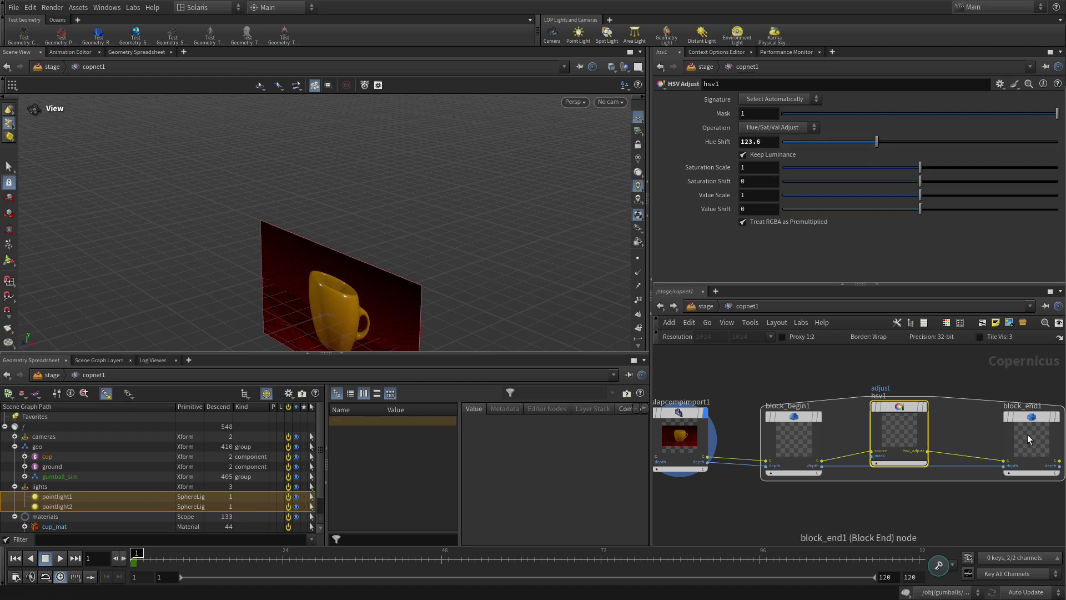
pyautogui.click(1056, 414)
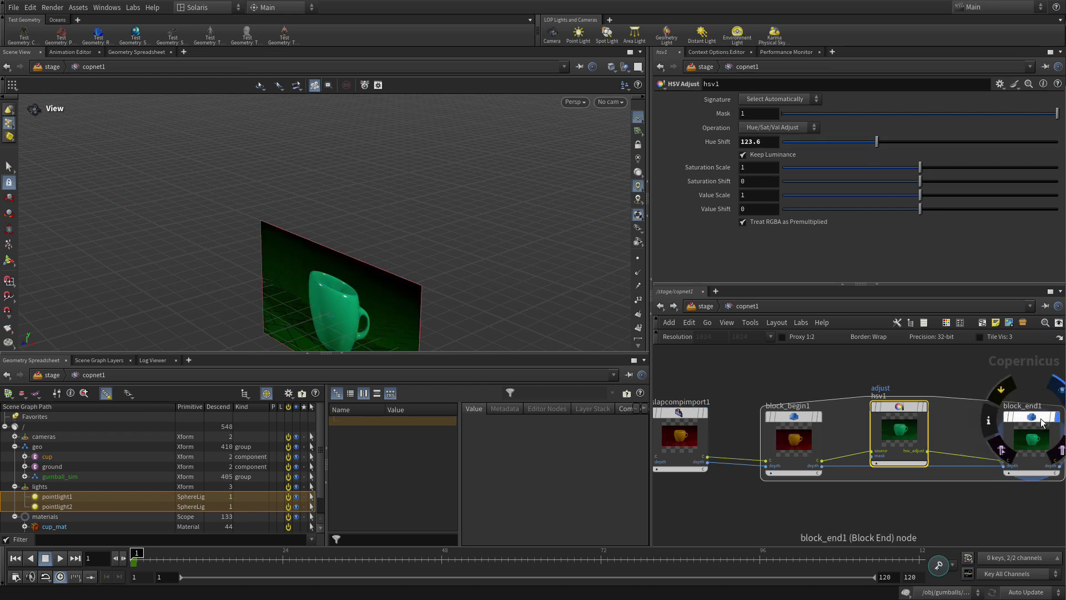
pyautogui.click(1032, 434)
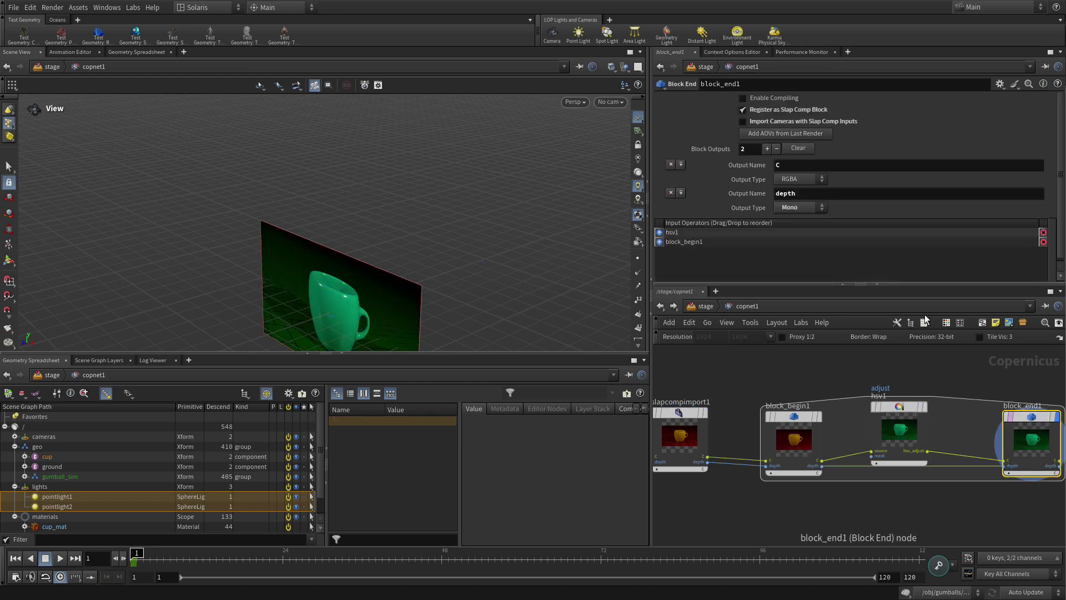
pyautogui.click(899, 429)
pyautogui.moveTo(874, 136)
pyautogui.mouseDown()
pyautogui.moveTo(772, 136)
pyautogui.moveTo(993, 137)
pyautogui.moveTo(954, 140)
pyautogui.mouseUp()
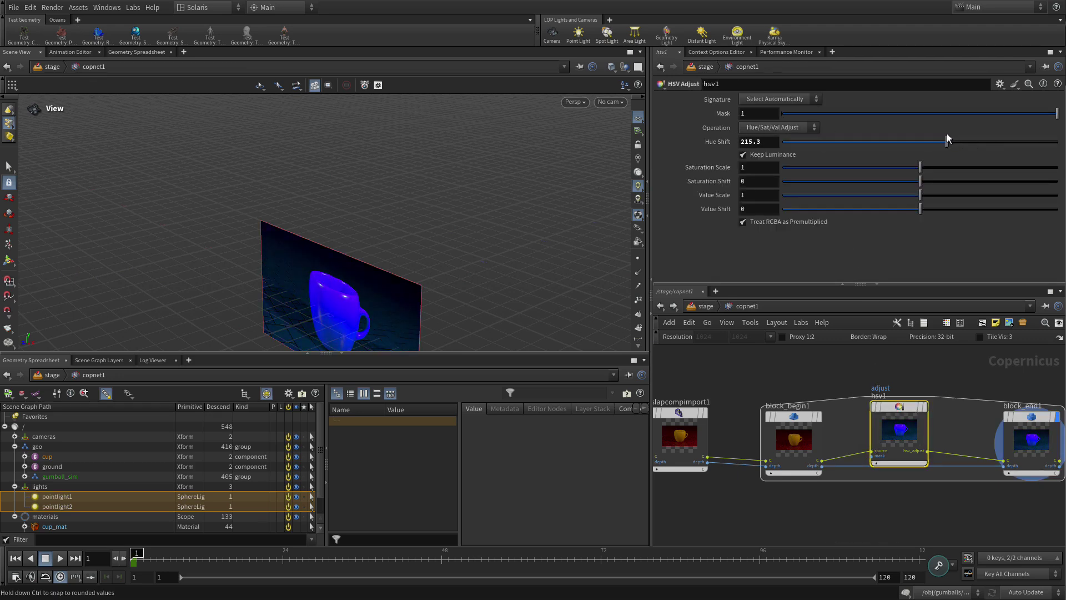
pyautogui.click(834, 382)
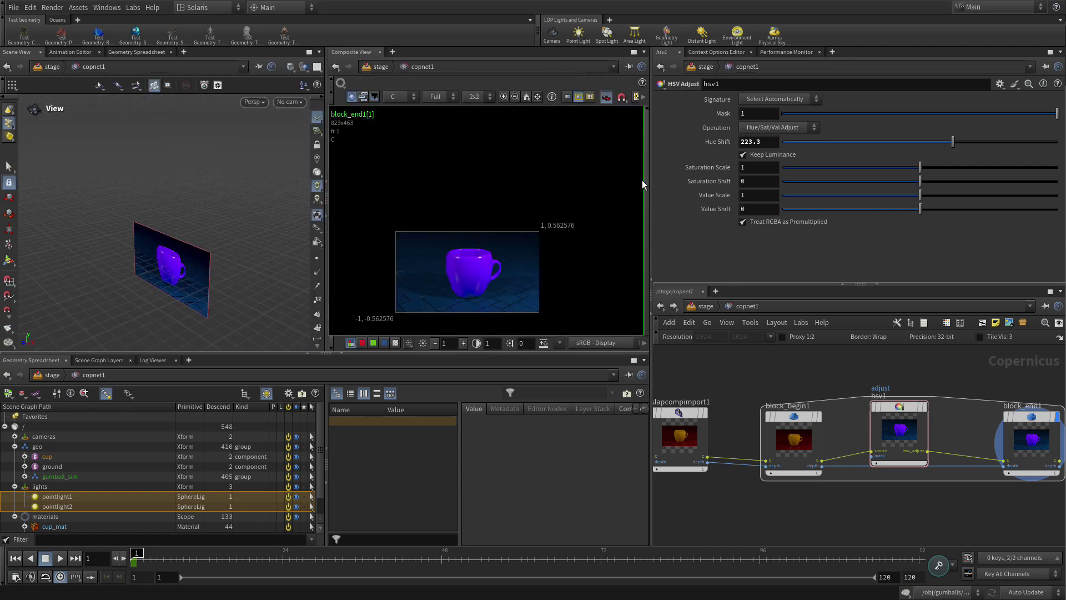
# - Back in the stage network, enable the render view's slap comp using block_end1
pyautogui.click(703, 306)
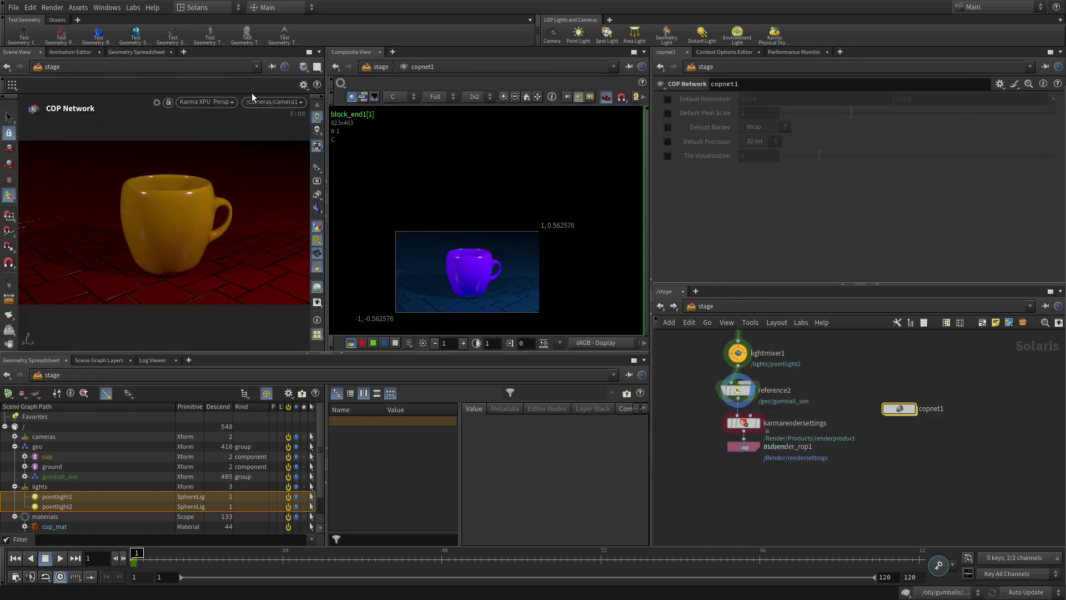
pyautogui.click(274, 67)
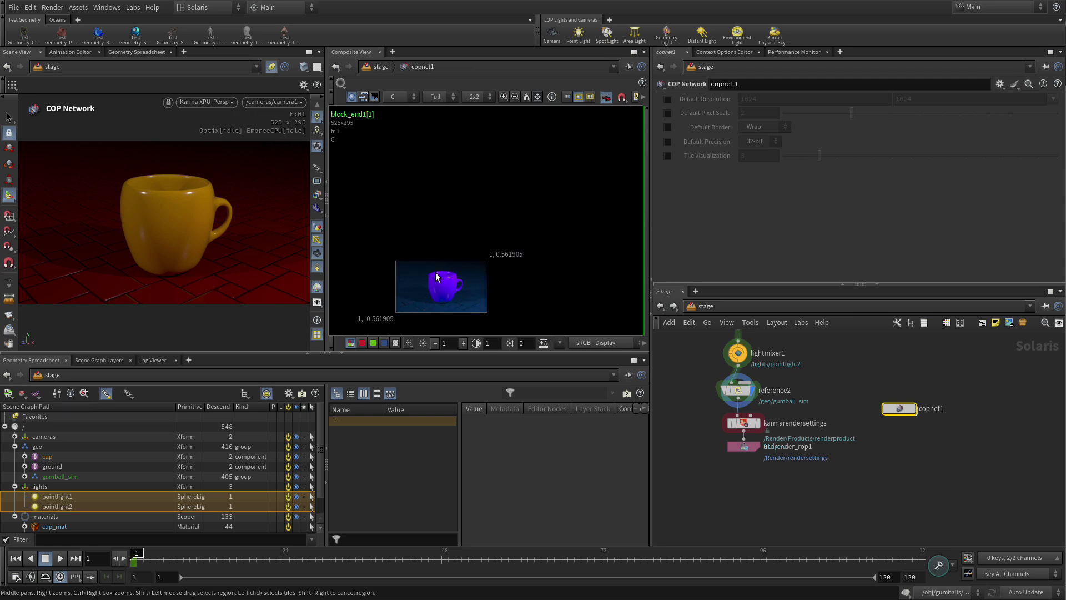
pyautogui.scroll(1, 431, 277)
pyautogui.scroll(2, 436, 245)
pyautogui.scroll(2, 483, 229)
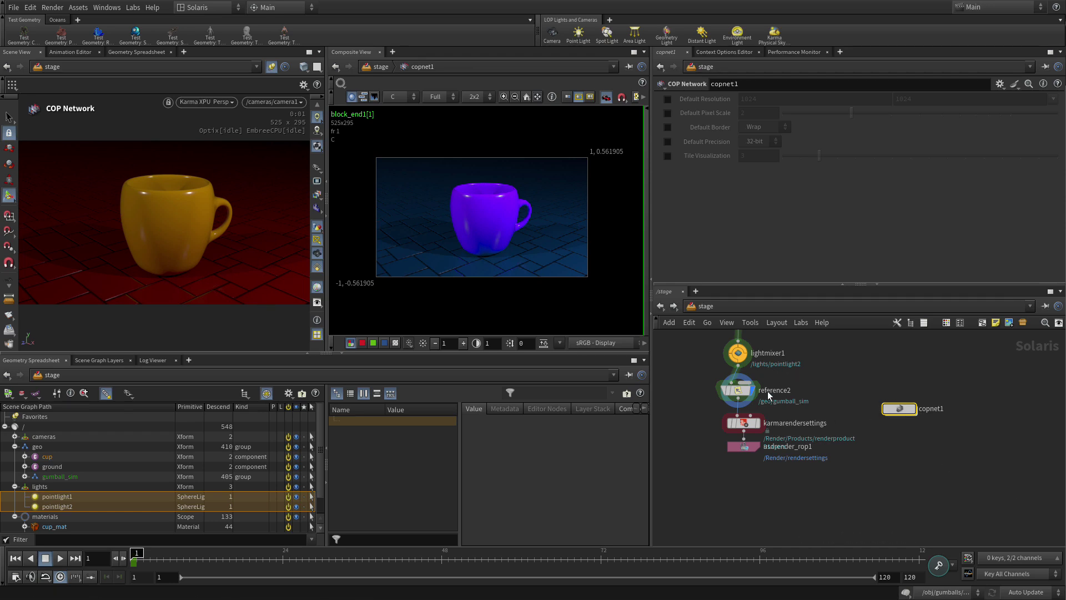
pyautogui.click(316, 210)
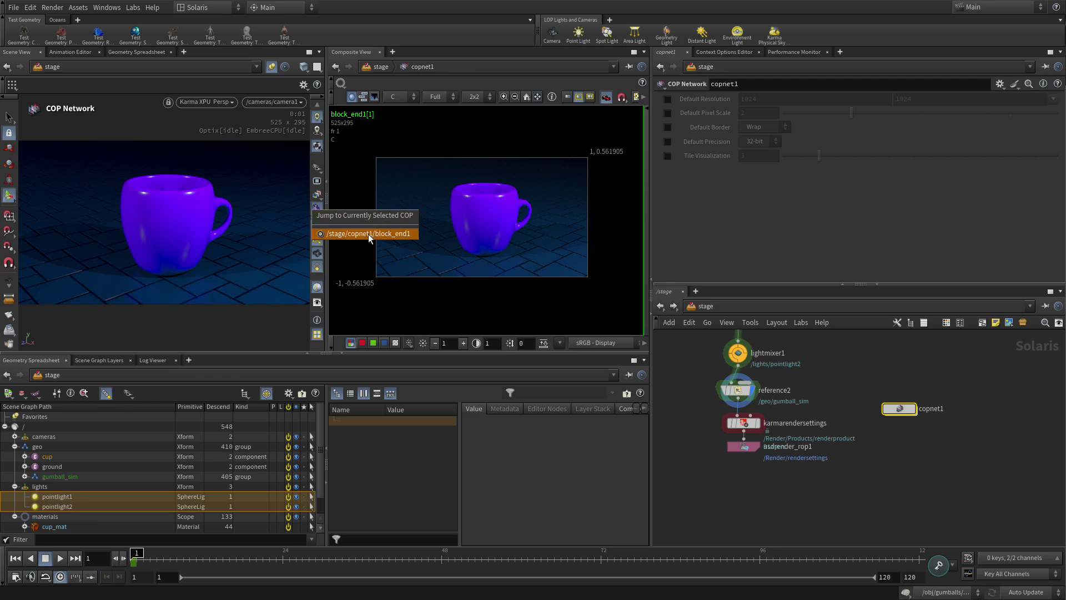
pyautogui.click(411, 234)
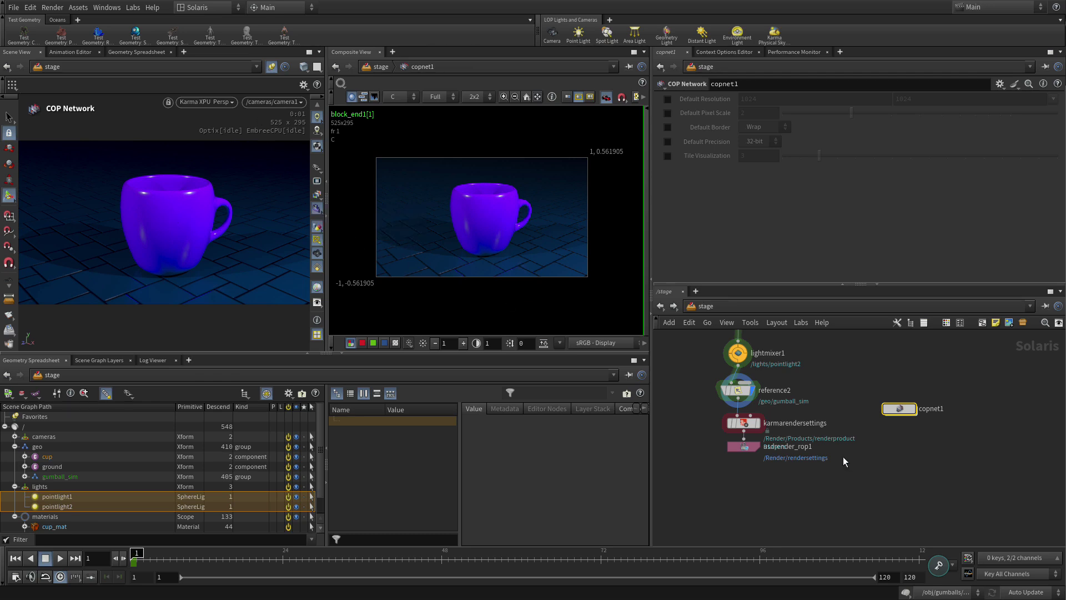
# - Set hsv1 Saturation Scale to 0, view frame 39, then return to stage
pyautogui.doubleClick(900, 409)
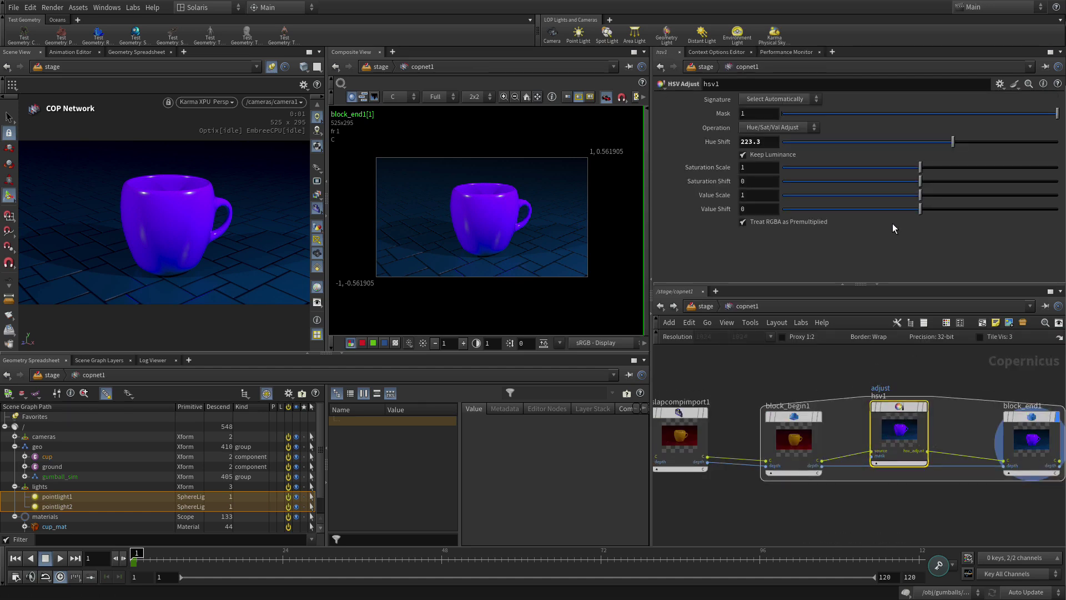
pyautogui.moveTo(920, 167); pyautogui.dragTo(737, 157)
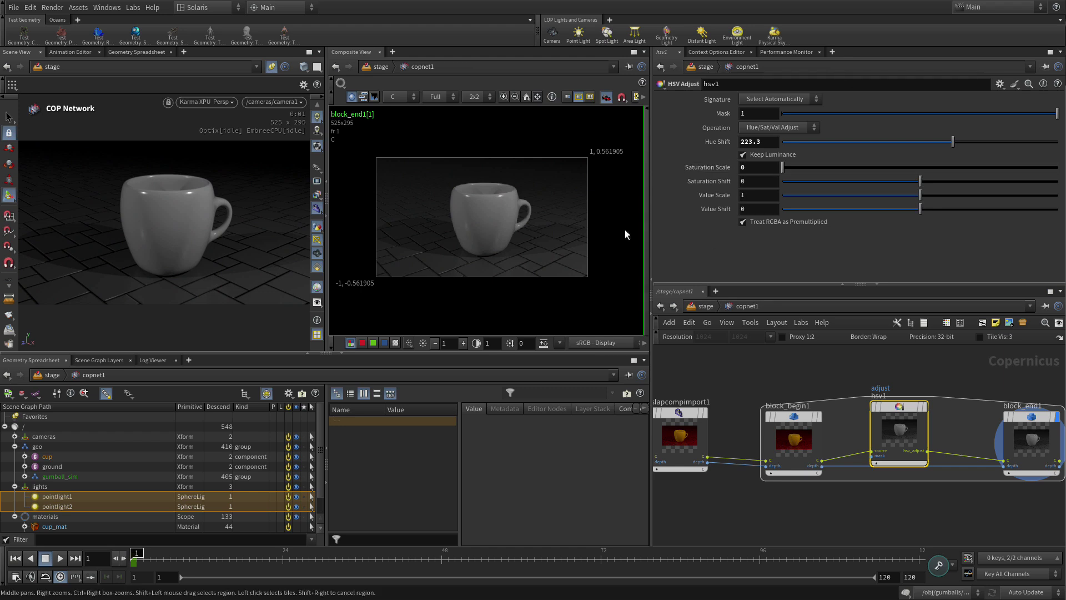
pyautogui.click(388, 567)
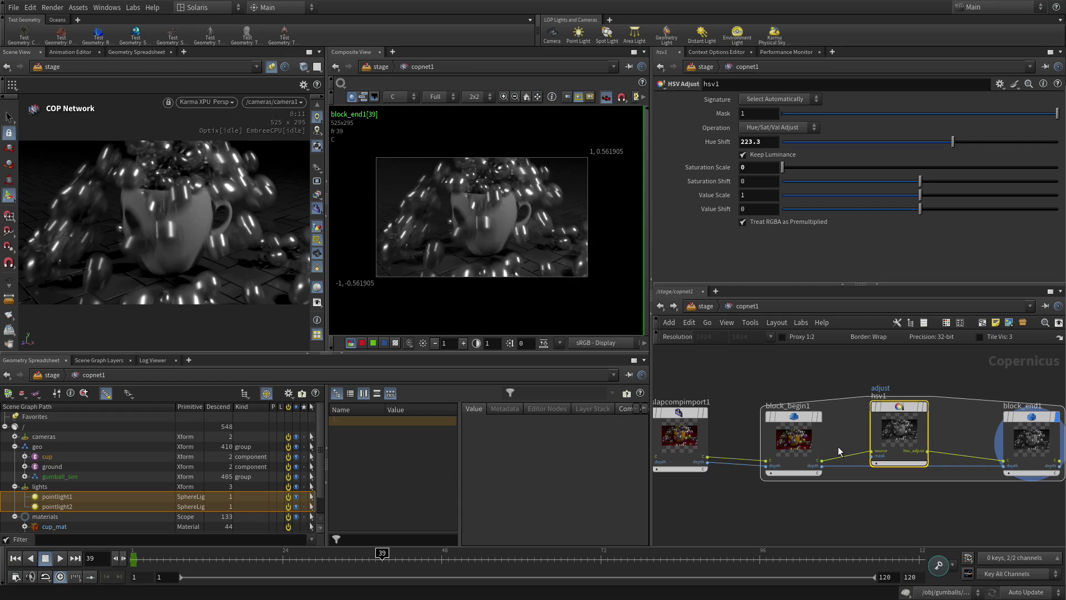
pyautogui.click(732, 348)
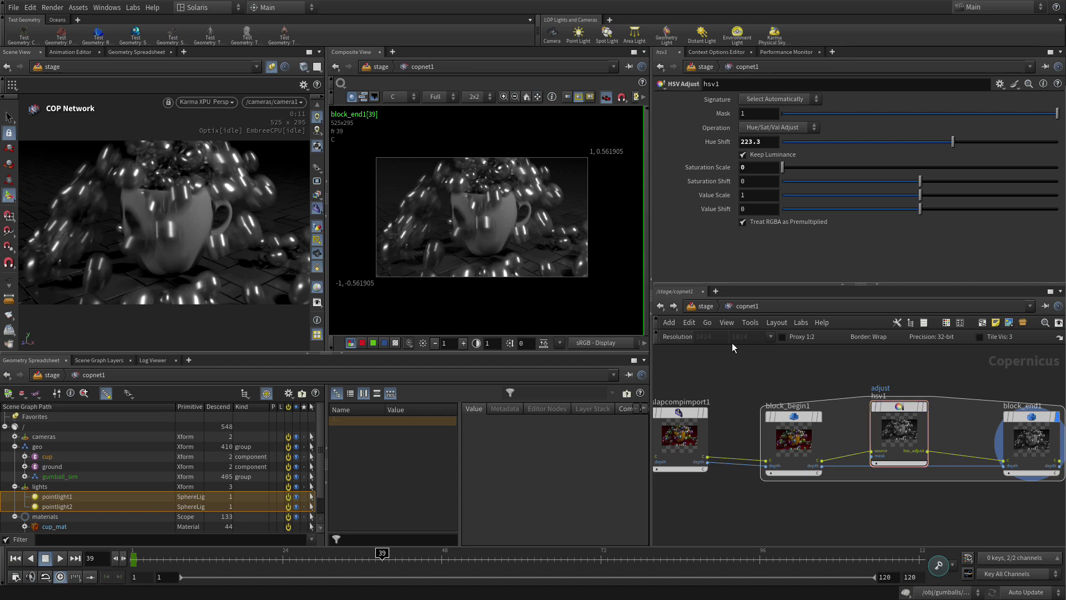
pyautogui.click(704, 306)
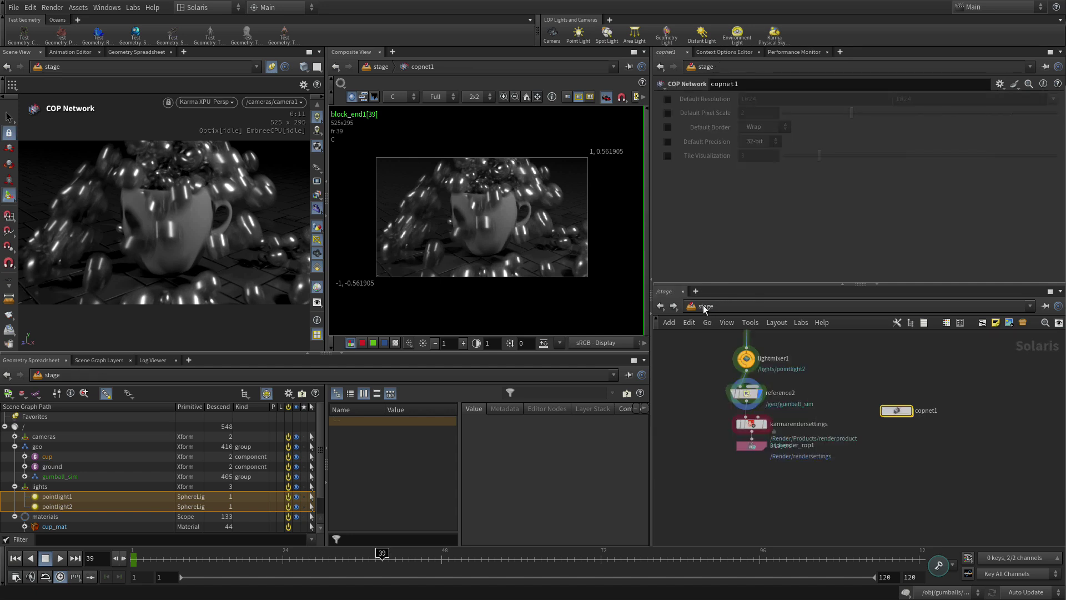
# - Move usdrender_rop1 lower and set the output picture to $HIP/render/egg_slapcomp_$F2.exr
pyautogui.click(835, 492)
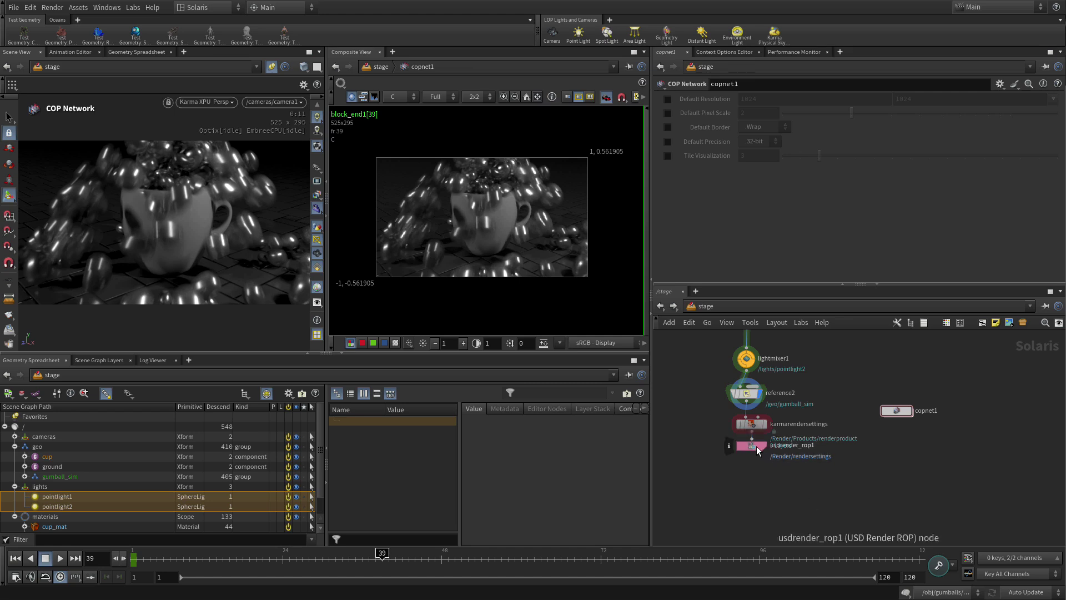
pyautogui.moveTo(754, 446); pyautogui.dragTo(753, 481)
pyautogui.click(753, 426)
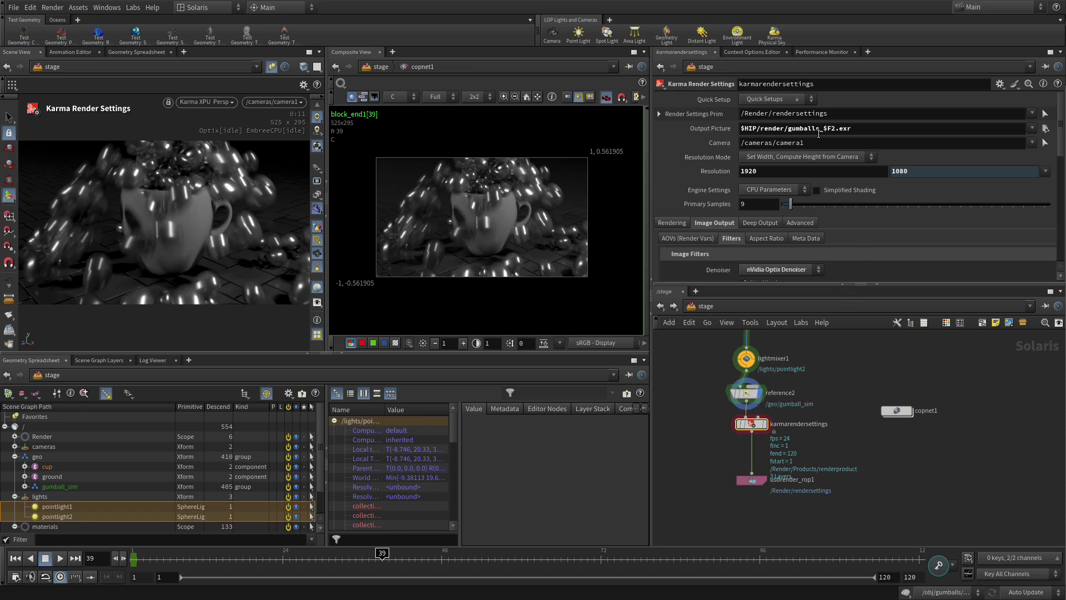
pyautogui.moveTo(822, 128); pyautogui.dragTo(788, 130)
pyautogui.write('egg_slapcomp')
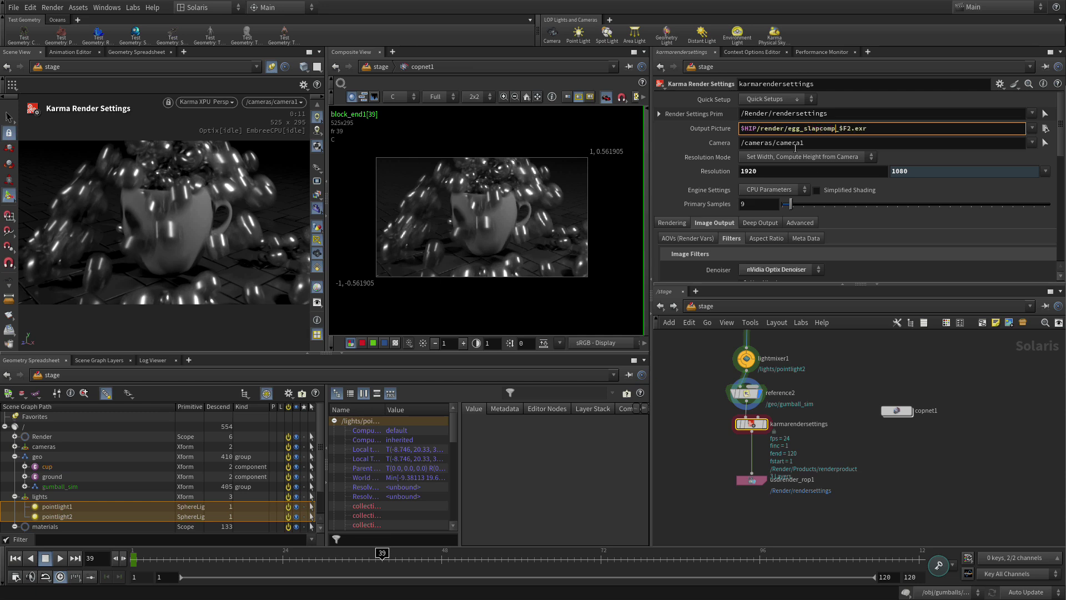
pyautogui.press('Return')
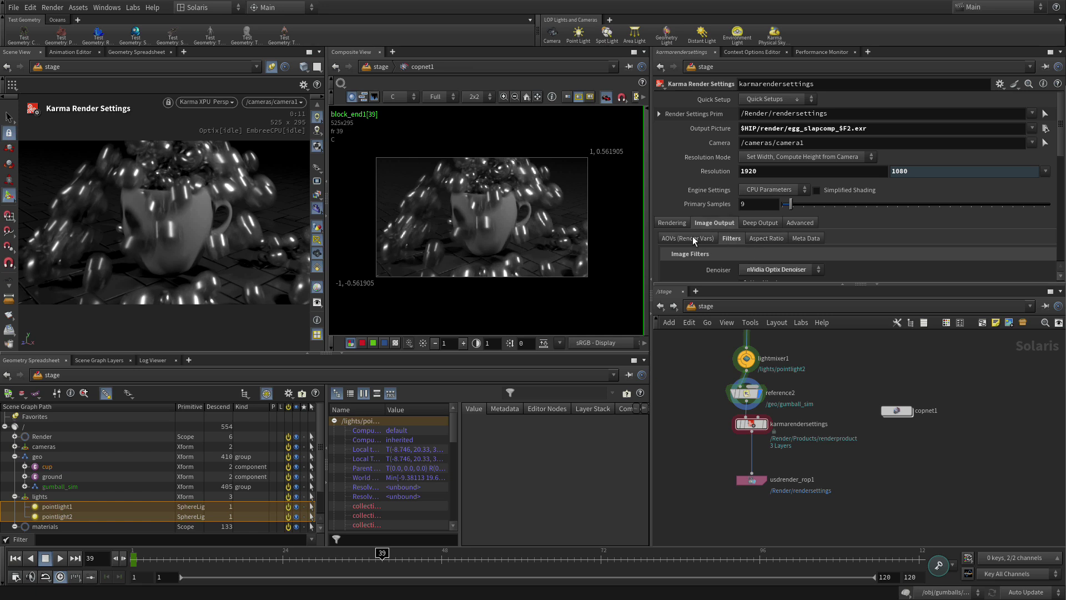
pyautogui.scroll(-3, 797, 230)
pyautogui.scroll(-2, 799, 230)
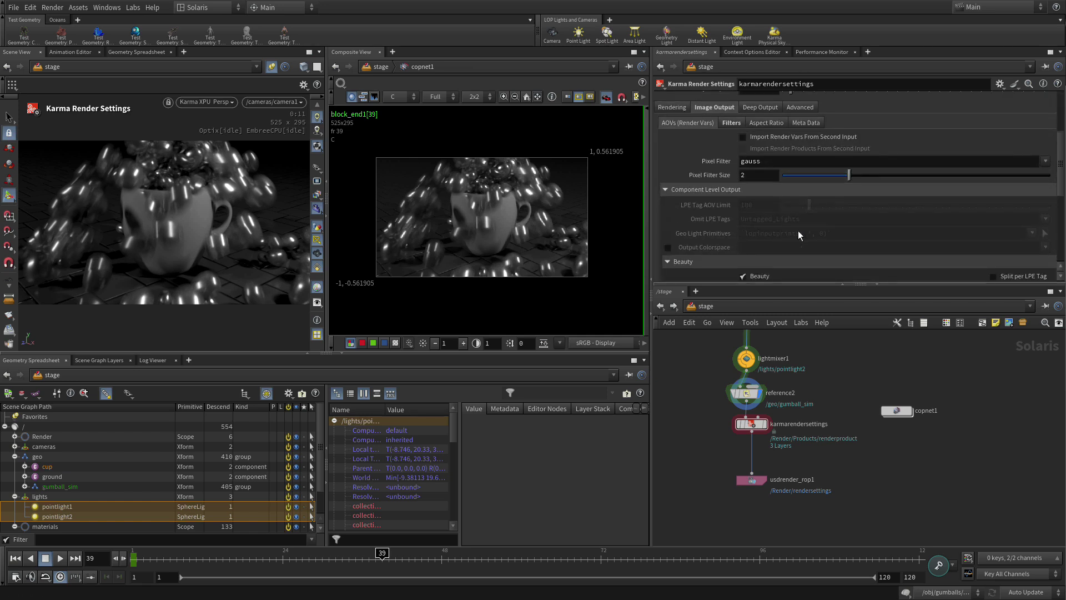
pyautogui.scroll(-3, 798, 231)
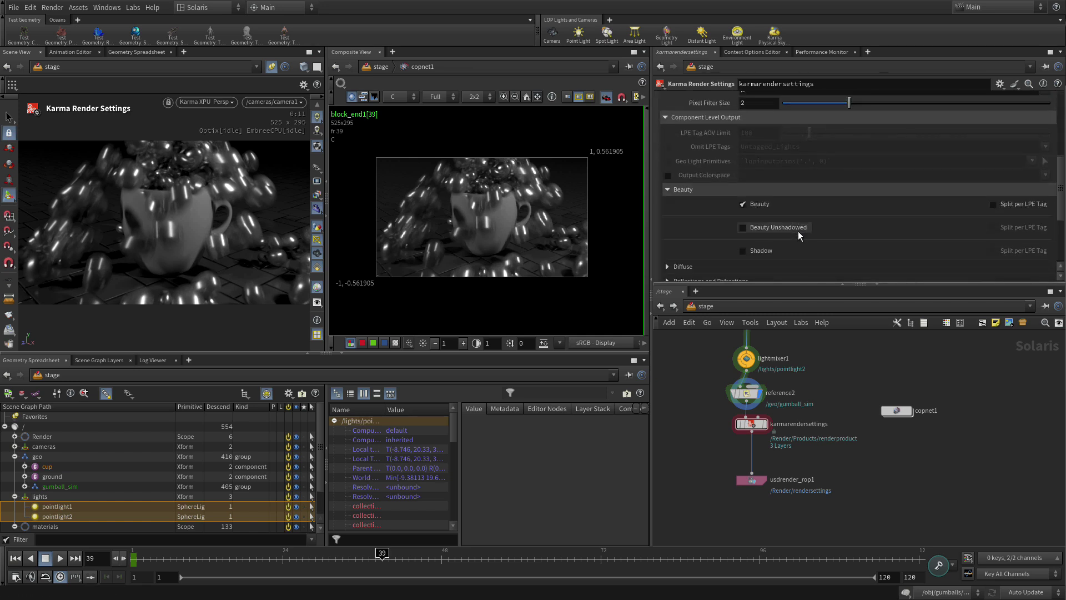
pyautogui.scroll(-2, 798, 231)
pyautogui.scroll(-2, 798, 231)
pyautogui.scroll(-1, 798, 230)
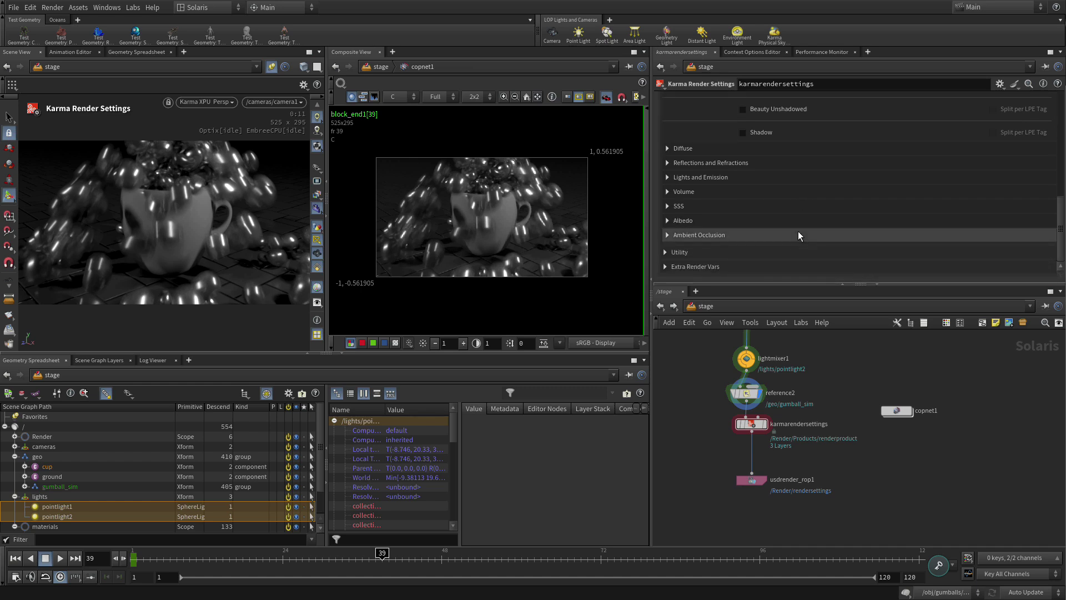
# - Enable the Depth (Camera Space) AOV in the Utility group of the Karma settings
pyautogui.click(665, 252)
pyautogui.scroll(-3, 715, 238)
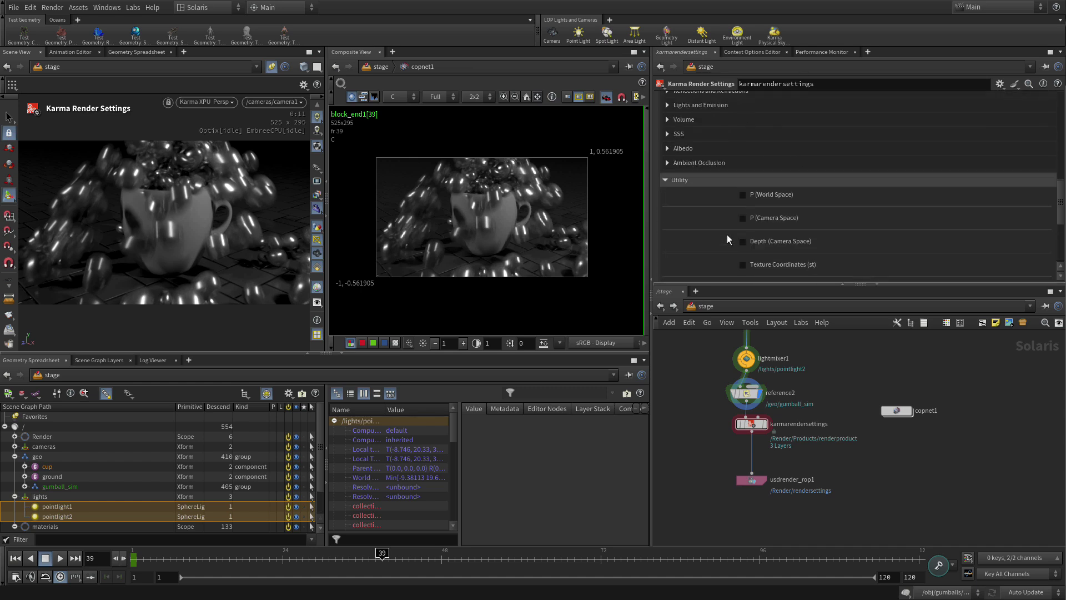
pyautogui.scroll(-2, 727, 234)
pyautogui.scroll(-2, 727, 234)
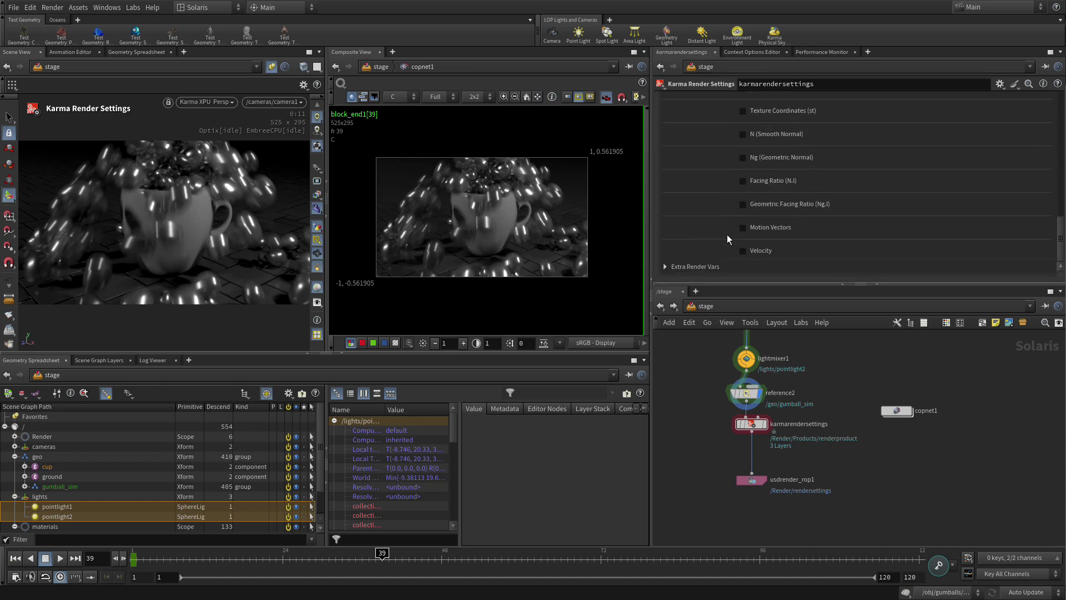
pyautogui.scroll(2, 726, 234)
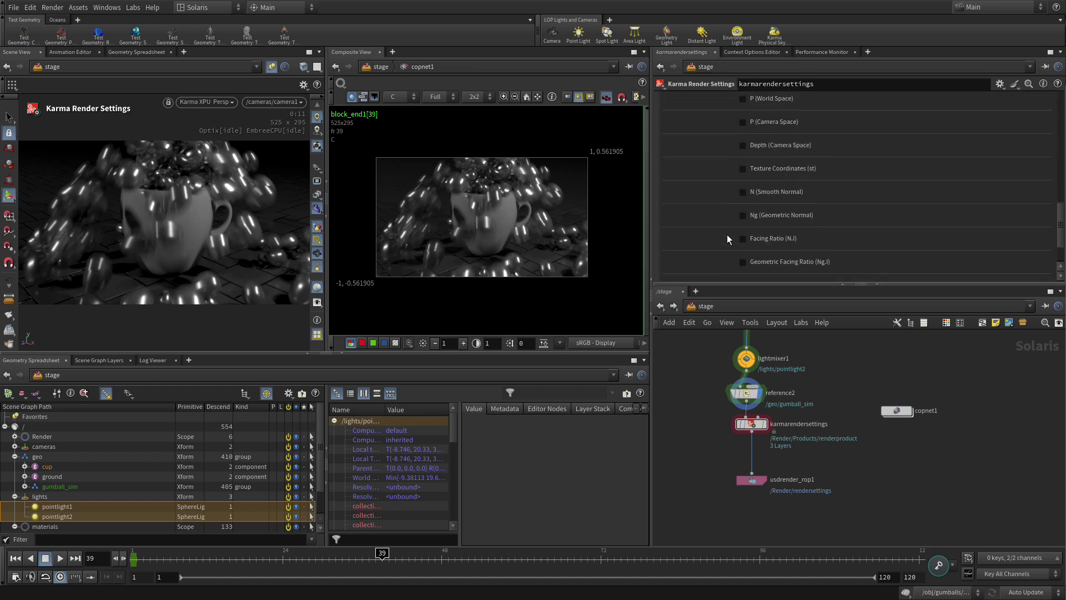
pyautogui.click(744, 144)
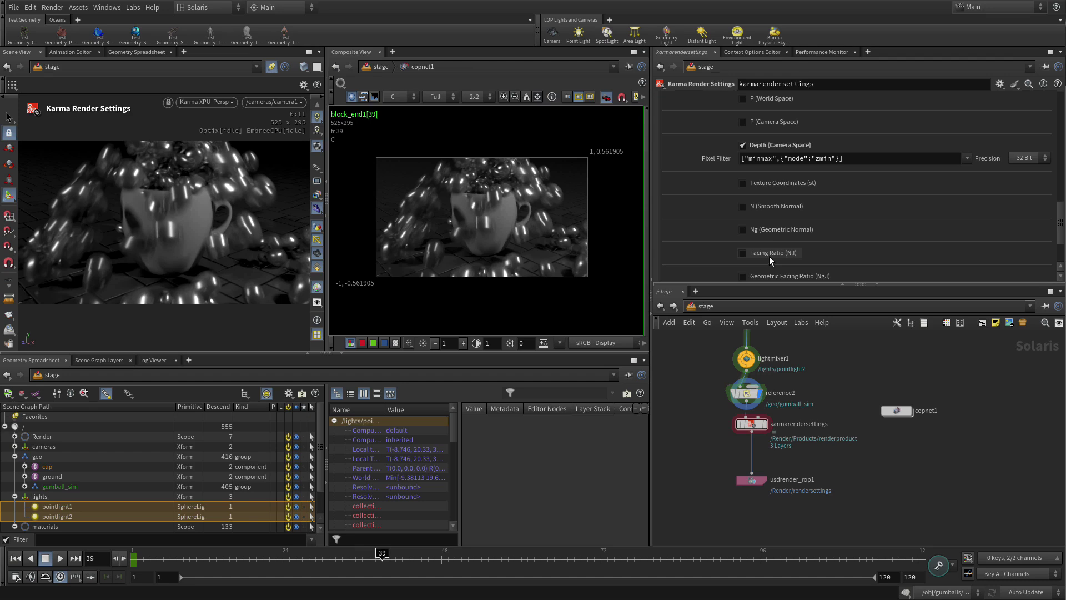
# - Add one slap comp entry on usdrender_rop1 with COP Network as its source
pyautogui.click(754, 482)
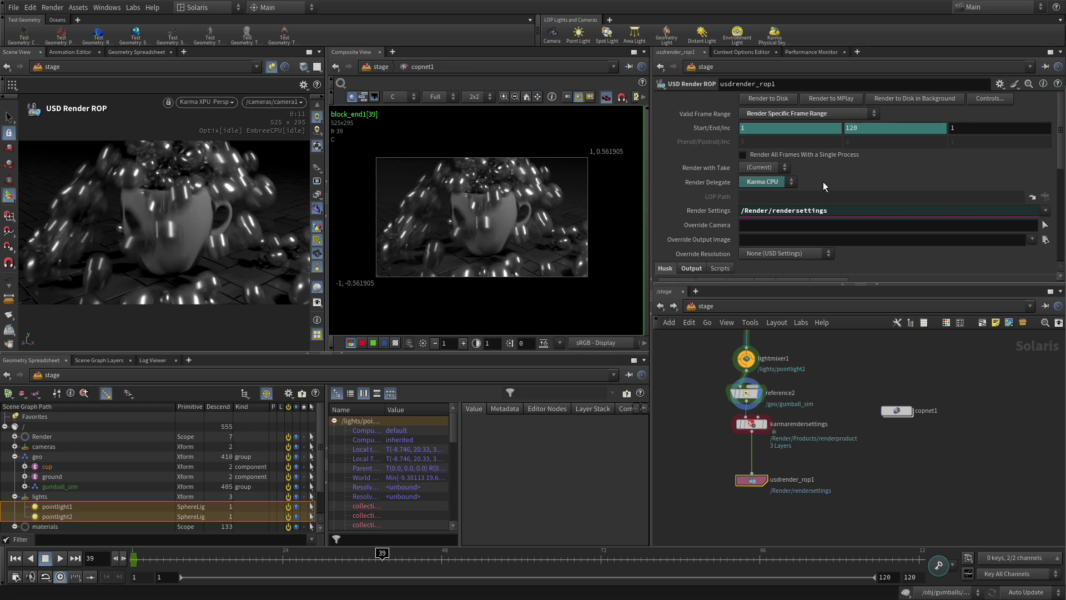
pyautogui.scroll(-3, 823, 181)
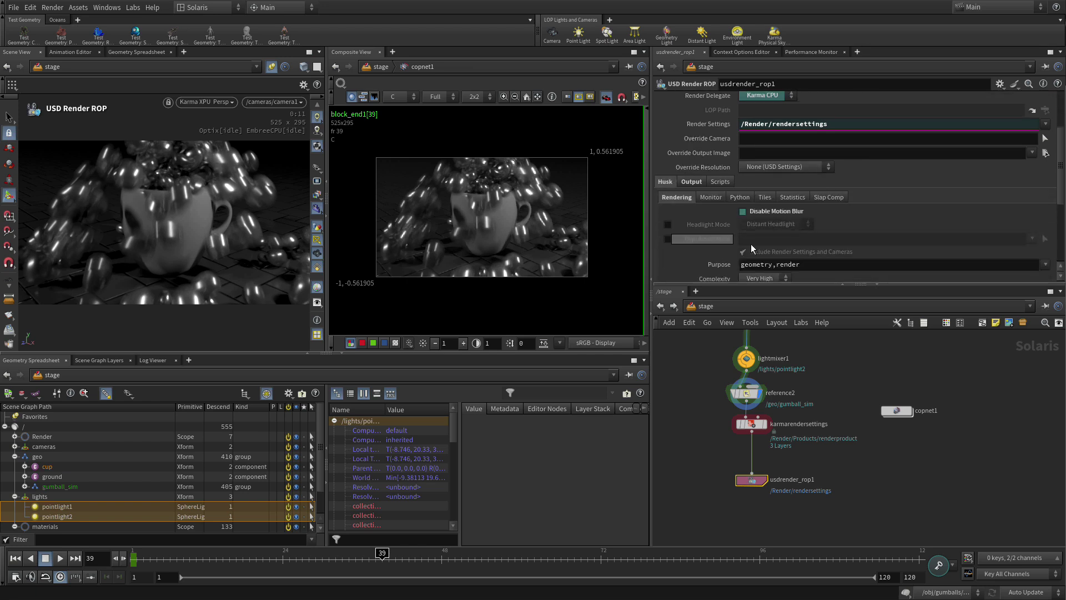
pyautogui.click(836, 198)
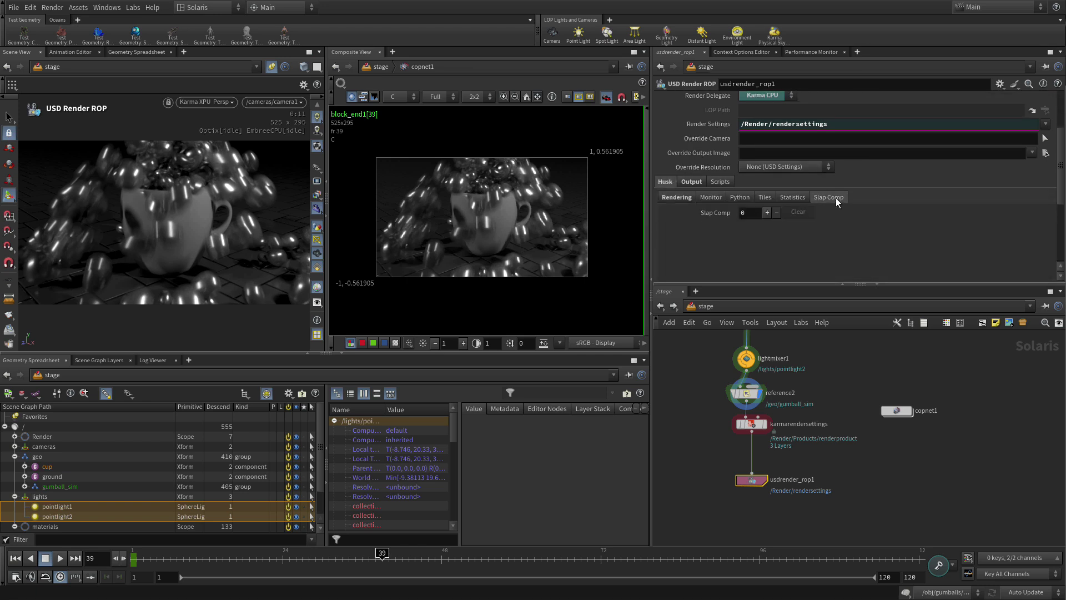
pyautogui.click(766, 213)
pyautogui.scroll(-2, 806, 180)
pyautogui.click(799, 206)
# - Choose /stage/copnet1/block_end1 as the slap comp node and nudge karmarendersettings lower
pyautogui.click(1036, 199)
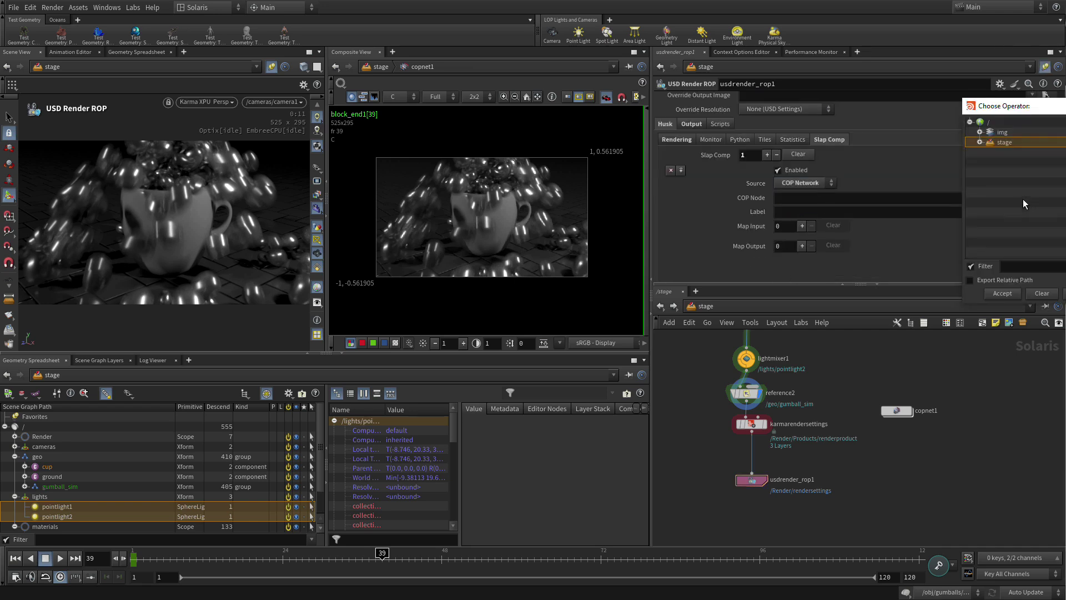
pyautogui.click(979, 145)
pyautogui.click(989, 152)
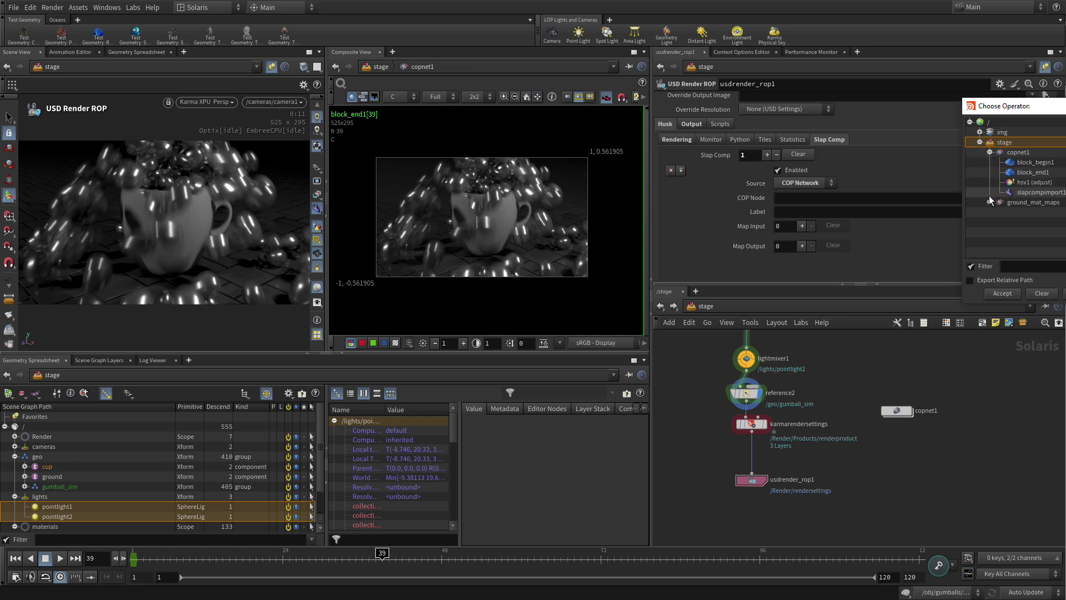
pyautogui.click(1030, 171)
pyautogui.click(1004, 293)
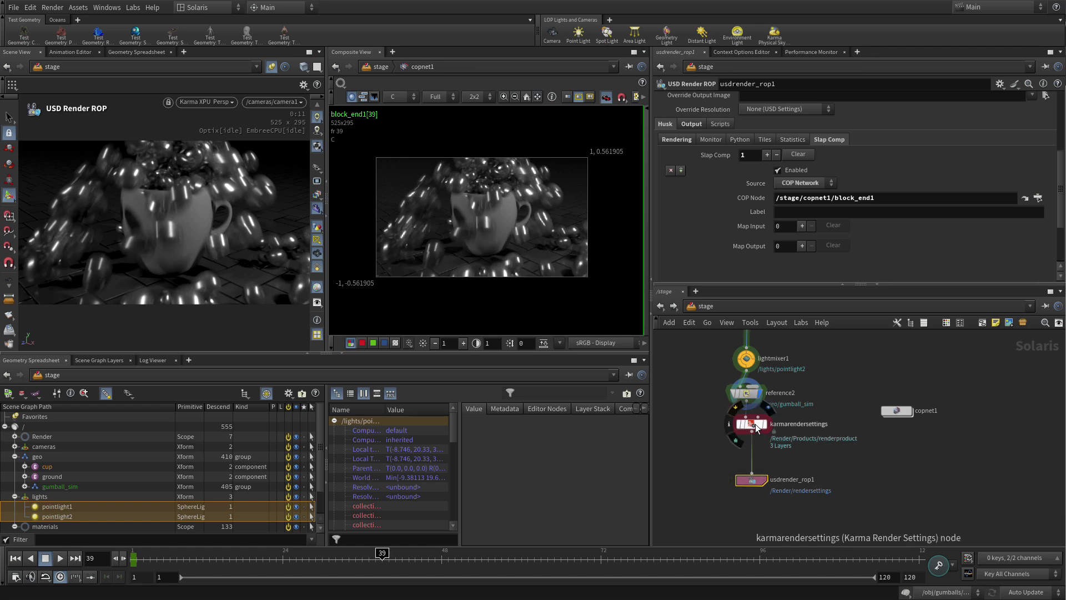
pyautogui.moveTo(755, 426); pyautogui.dragTo(756, 439)
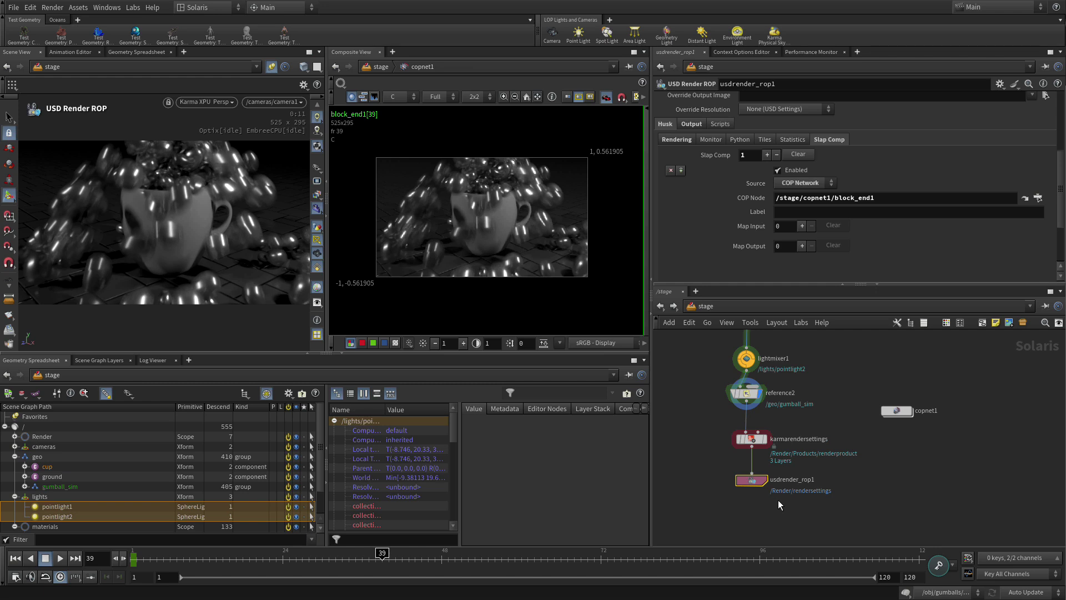
pyautogui.scroll(1, 788, 245)
pyautogui.scroll(2, 787, 245)
pyautogui.scroll(2, 786, 238)
pyautogui.scroll(2, 787, 239)
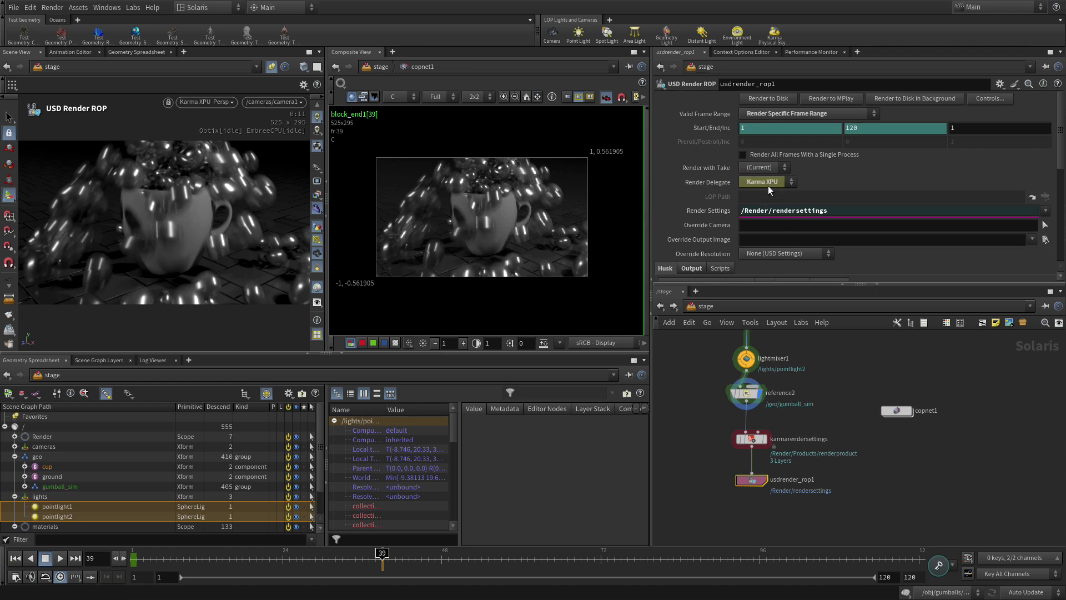
# - Render frames 1–120 from usdrender_rop1 to disk, moving the progress window aside
pyautogui.click(767, 101)
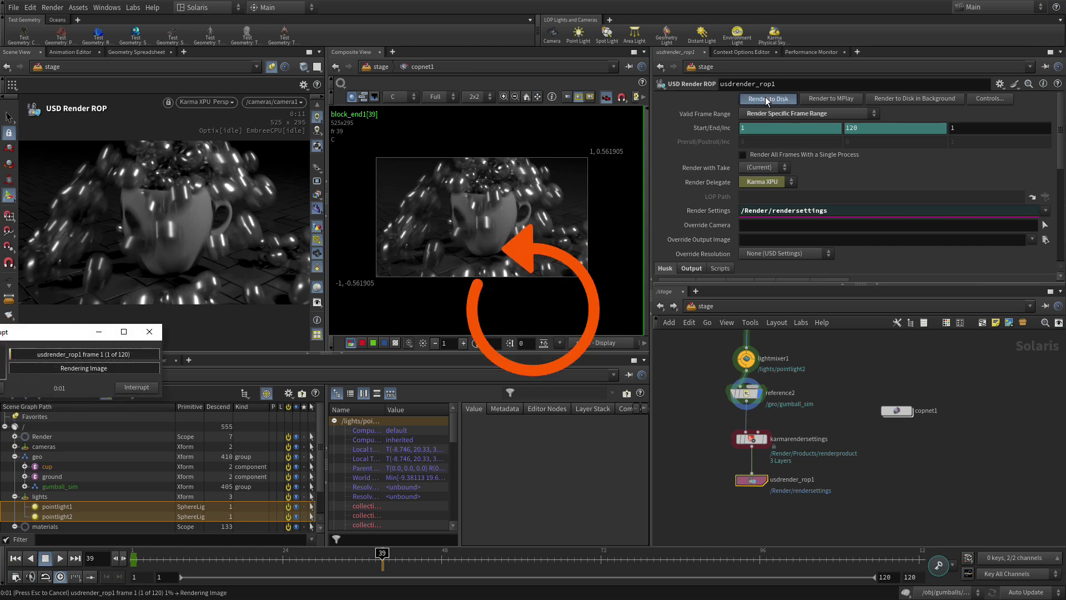
pyautogui.moveTo(86, 342); pyautogui.dragTo(546, 264)
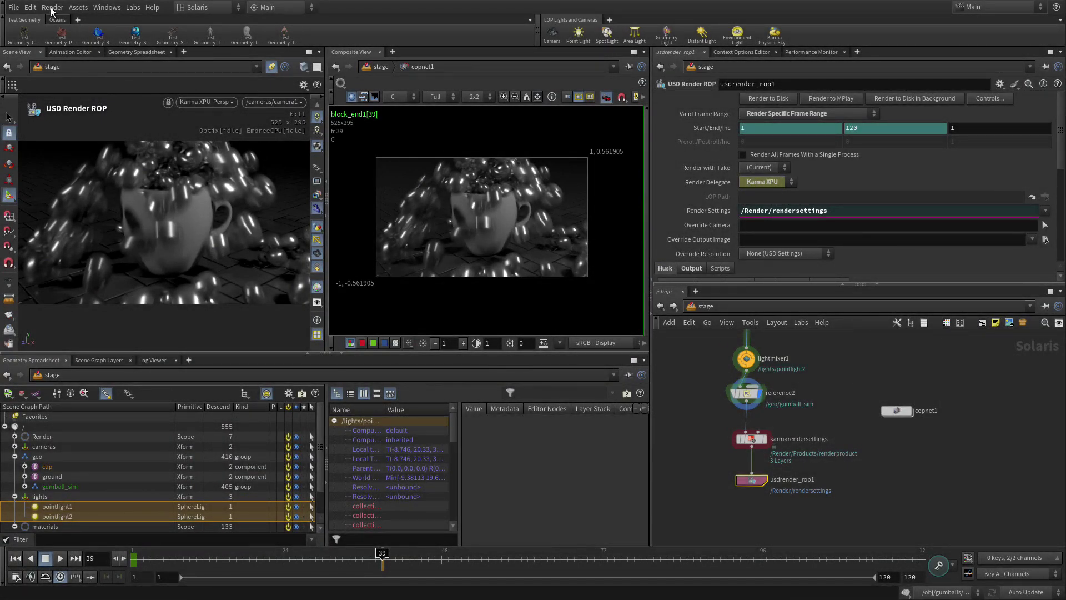
pyautogui.click(52, 7)
# - Load the egg_slapcomp_$F.exr sequence from the render folder into MPlay and play it
pyautogui.click(161, 129)
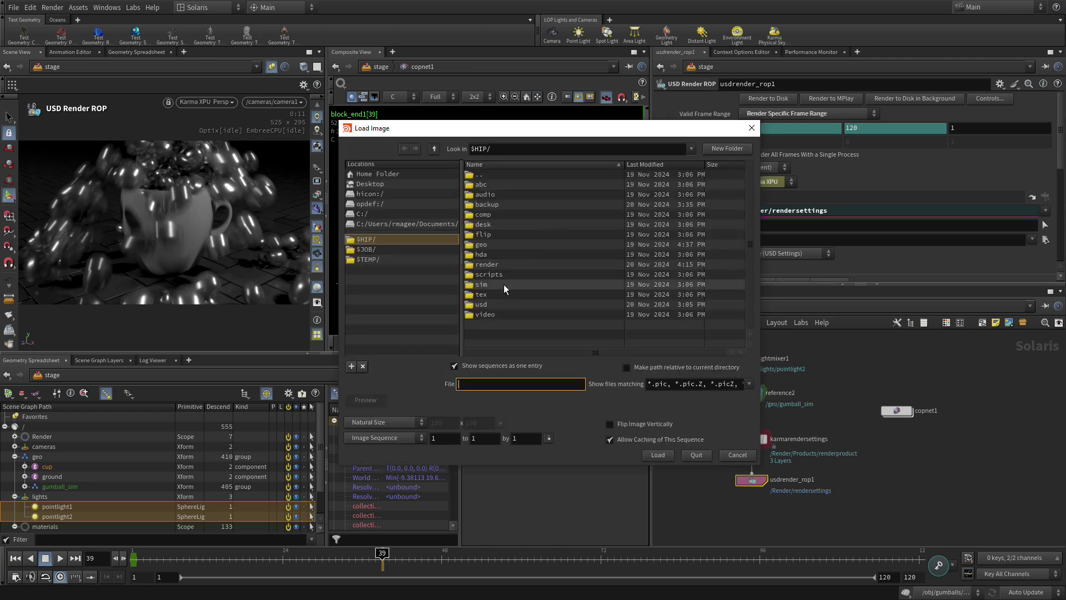
pyautogui.doubleClick(495, 264)
pyautogui.click(500, 184)
pyautogui.click(657, 455)
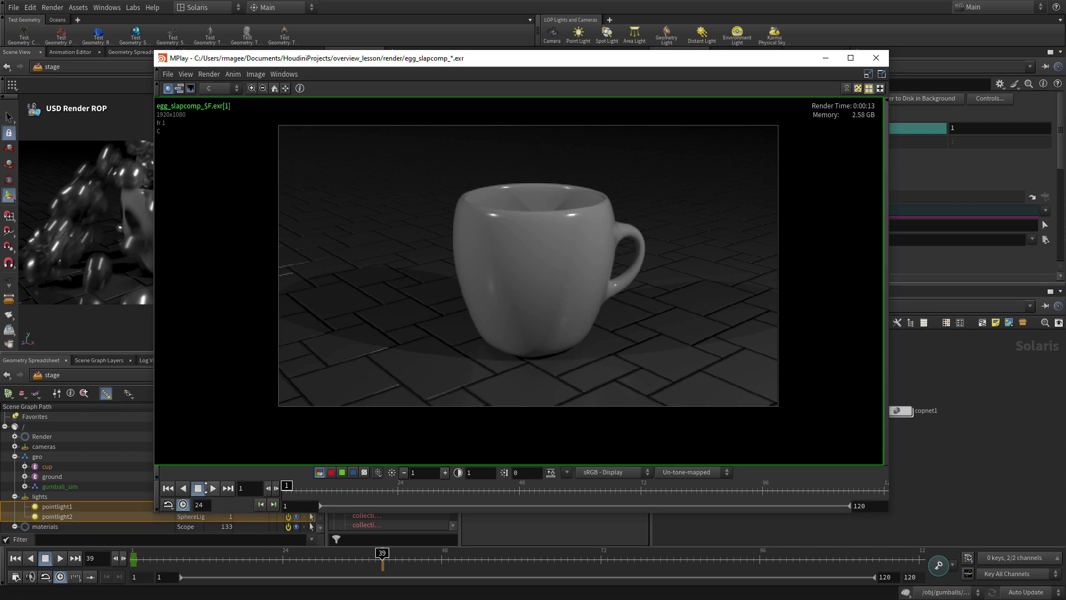
pyautogui.click(213, 488)
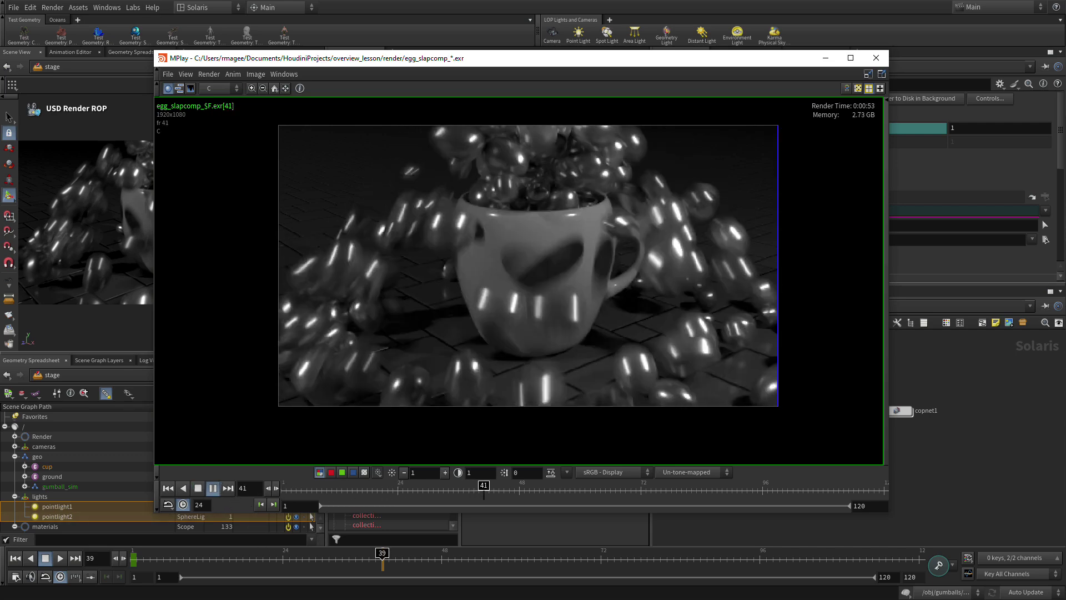